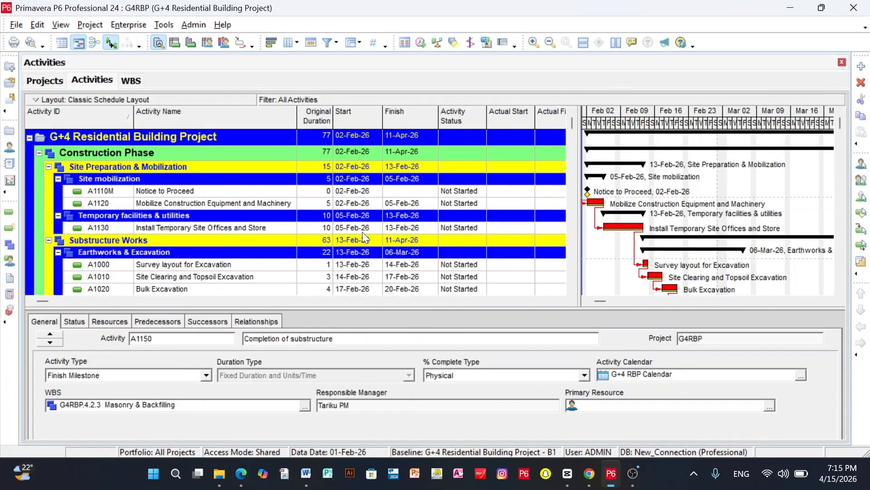
Review the scheduled activities and check which baselines are assigned to the project
{"action": "scroll", "coordinate": [385, 204], "scroll_direction": "down", "scroll_amount": 2}
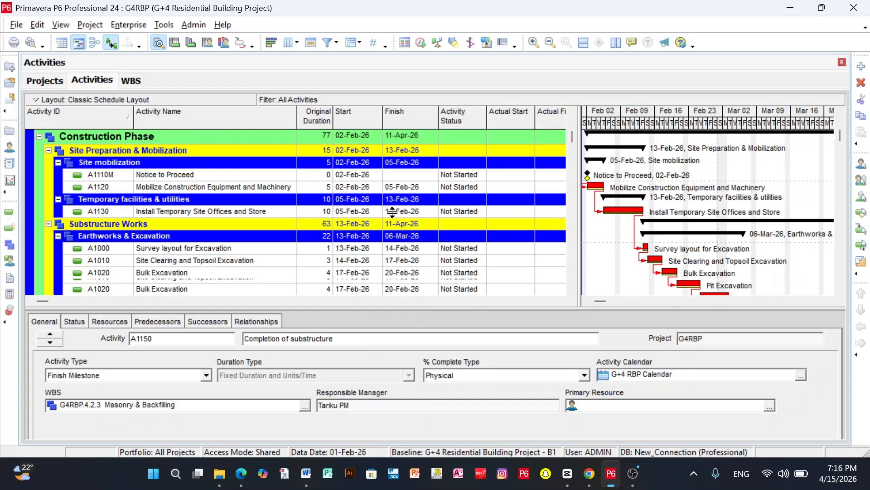
{"action": "scroll", "coordinate": [385, 204], "scroll_direction": "up", "scroll_amount": 1}
{"action": "scroll", "coordinate": [403, 206], "scroll_direction": "down", "scroll_amount": 3}
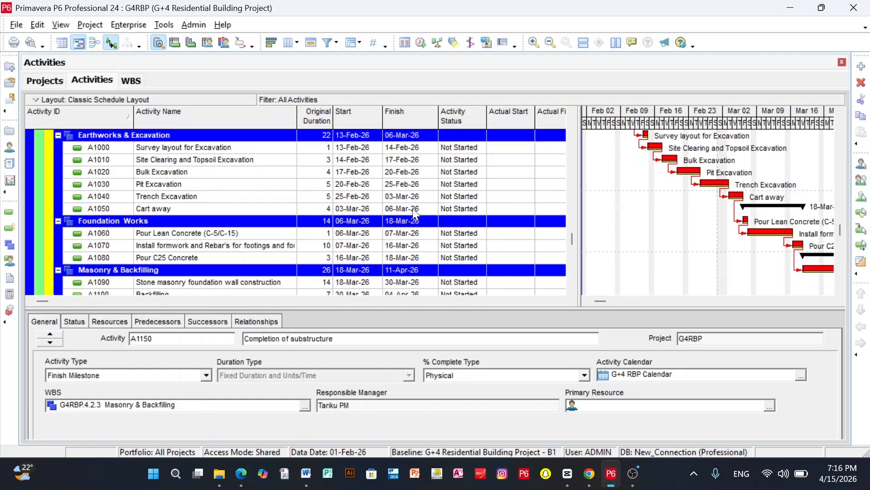
{"action": "scroll", "coordinate": [413, 209], "scroll_direction": "up", "scroll_amount": 2}
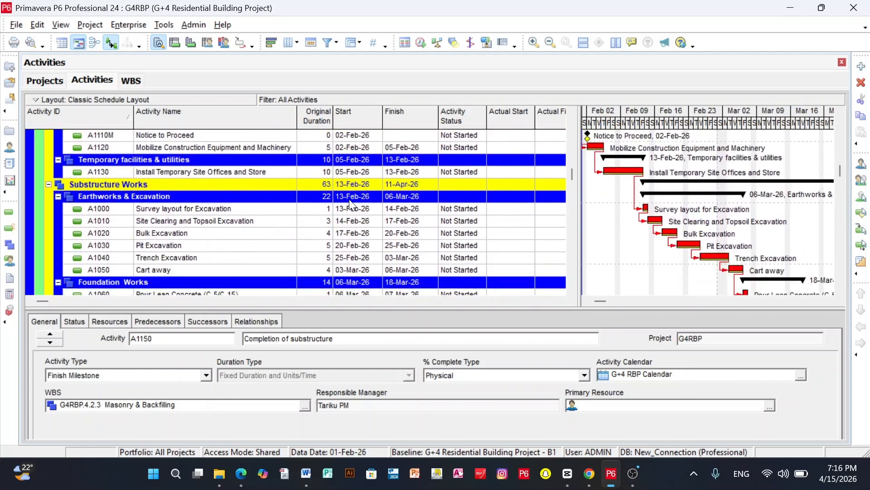
{"action": "left_click", "coordinate": [83, 25]}
{"action": "left_click", "coordinate": [114, 42]}
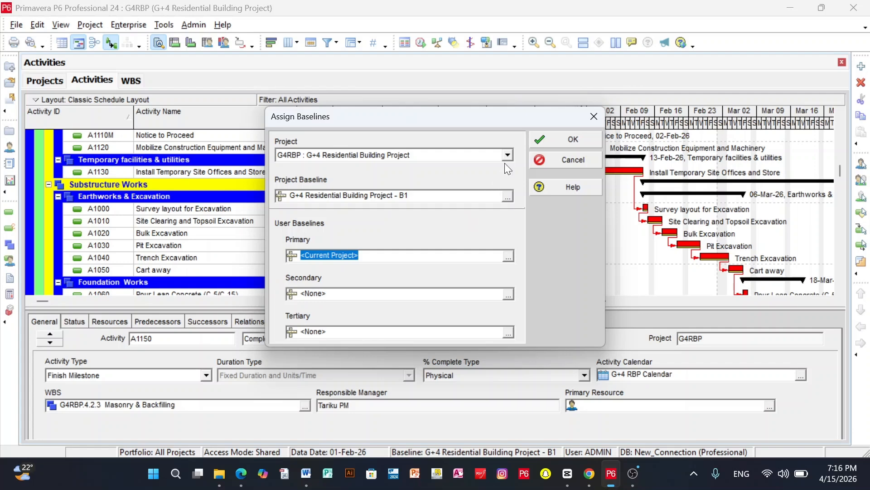
{"action": "left_click", "coordinate": [594, 117]}
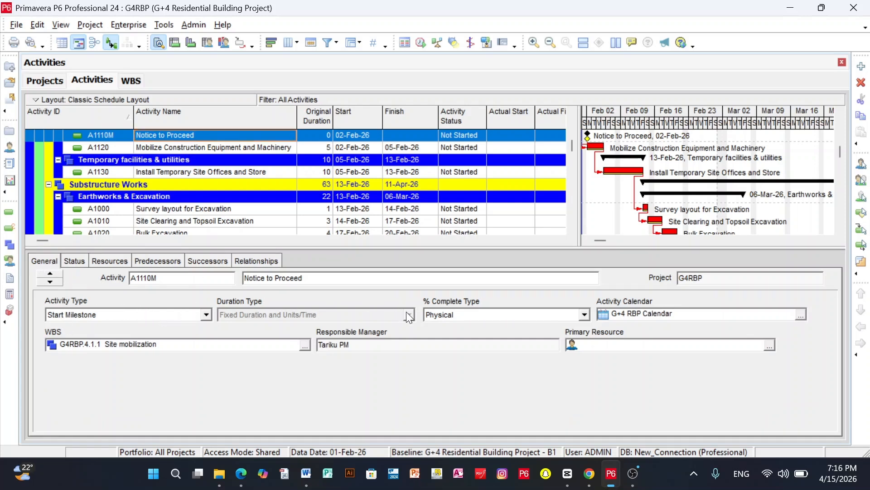
Check the available percent complete types for the Mobilize Construction Equipment and Machinery activity
{"action": "left_click", "coordinate": [188, 149]}
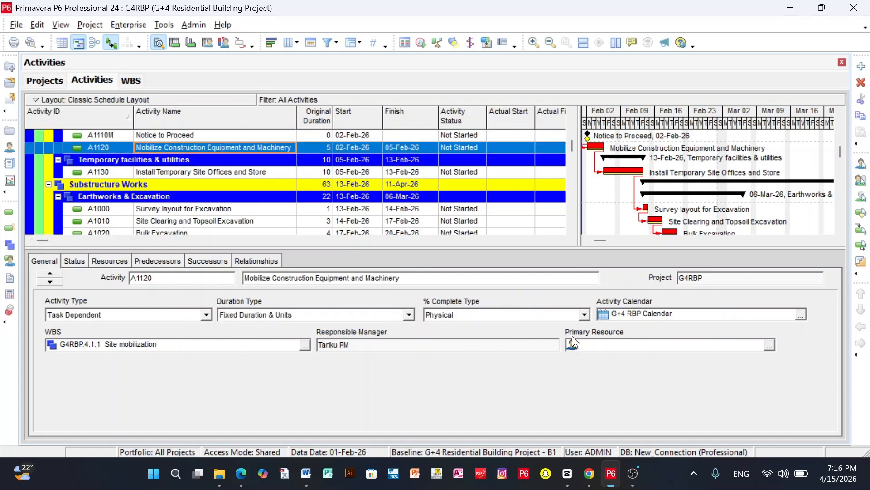
{"action": "left_click", "coordinate": [584, 315]}
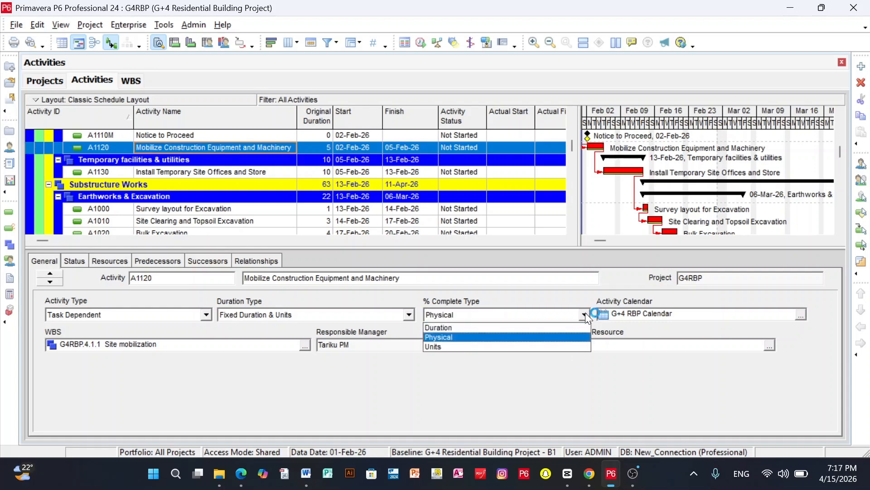
{"action": "left_click", "coordinate": [584, 316]}
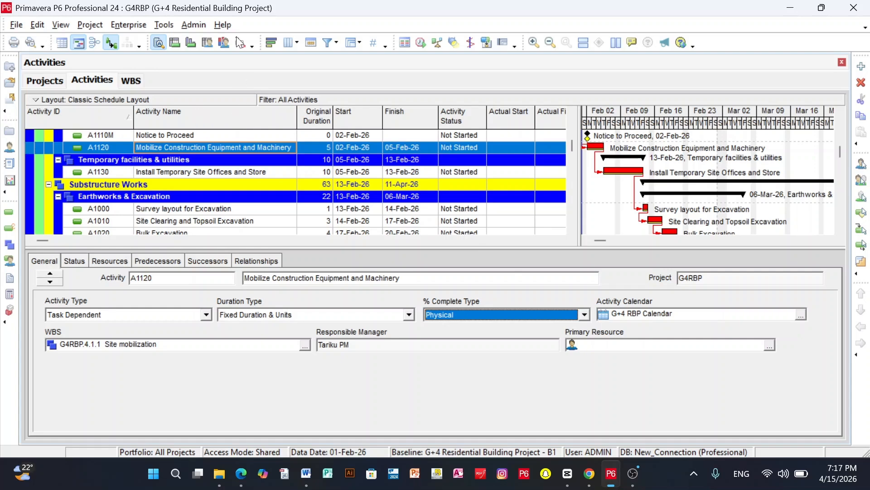
{"action": "left_click", "coordinate": [421, 43]}
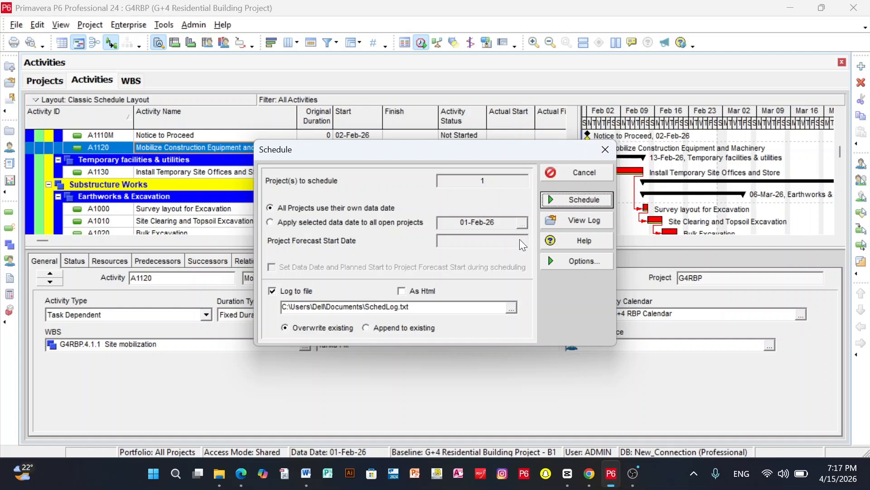
{"action": "left_click", "coordinate": [404, 222]}
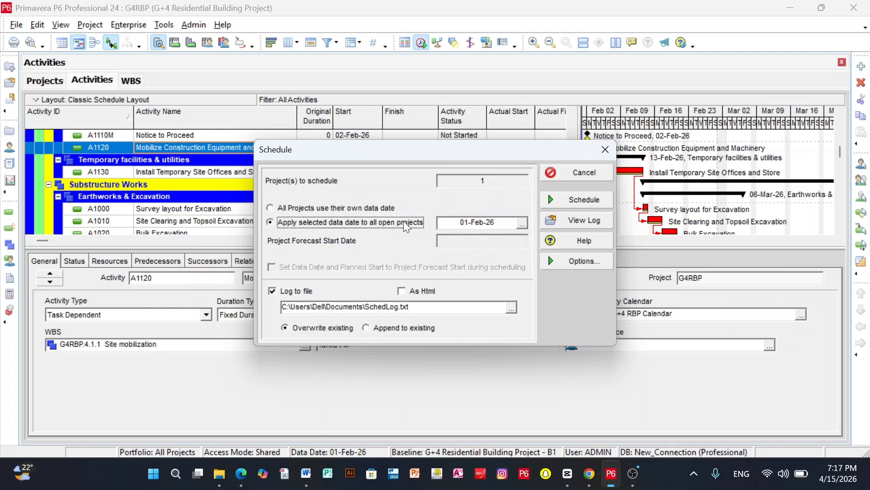
{"action": "left_click", "coordinate": [522, 224]}
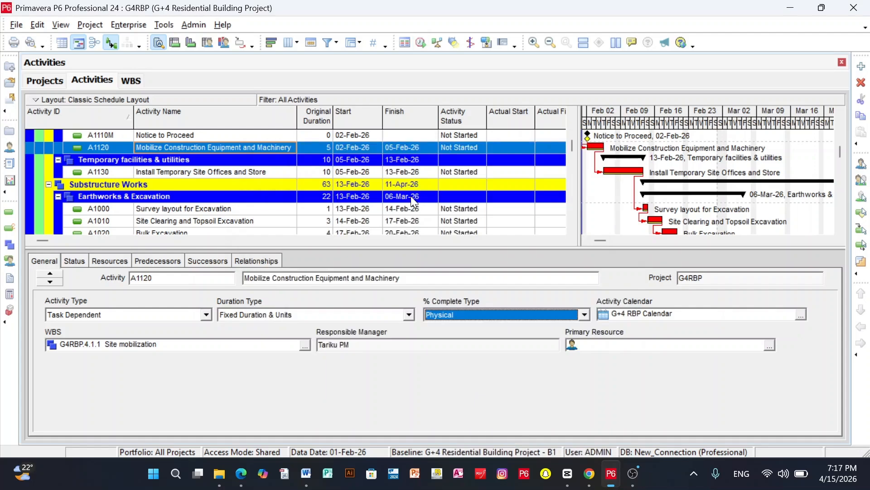
Widen the activity table to show the Actual Finish, Physical % Complete and Remaining Duration columns
{"action": "scroll", "coordinate": [456, 179], "scroll_direction": "up", "scroll_amount": 3}
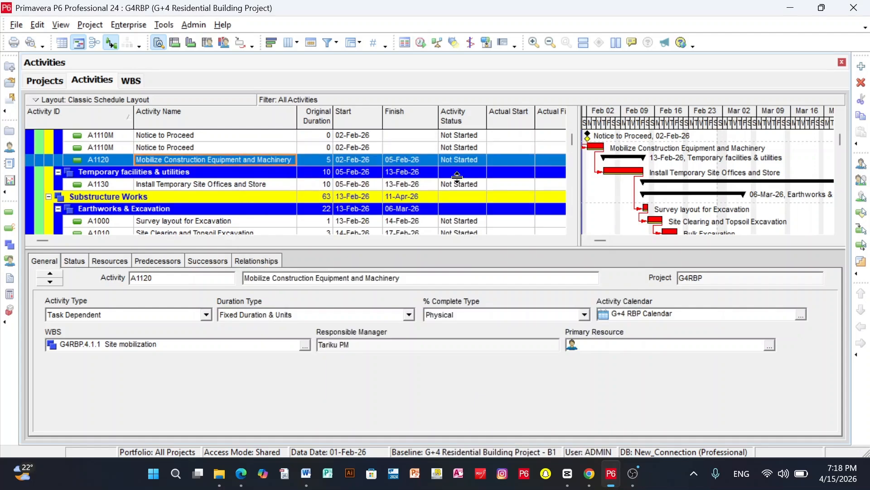
{"action": "left_click_drag", "start_coordinate": [580, 109], "coordinate": [677, 110]}
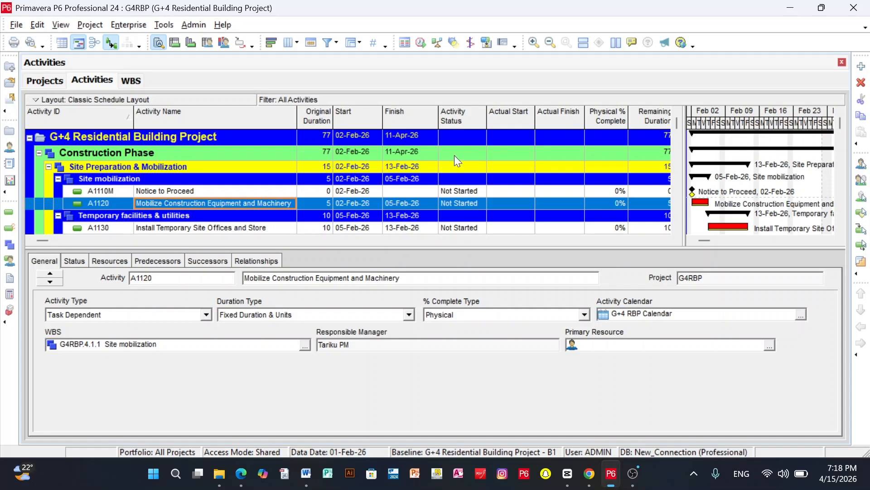
Examine the planned dates and status of the activities from Site mobilization to Foundation Works, including Trench Excavation
{"action": "scroll", "coordinate": [456, 155], "scroll_direction": "down", "scroll_amount": 3}
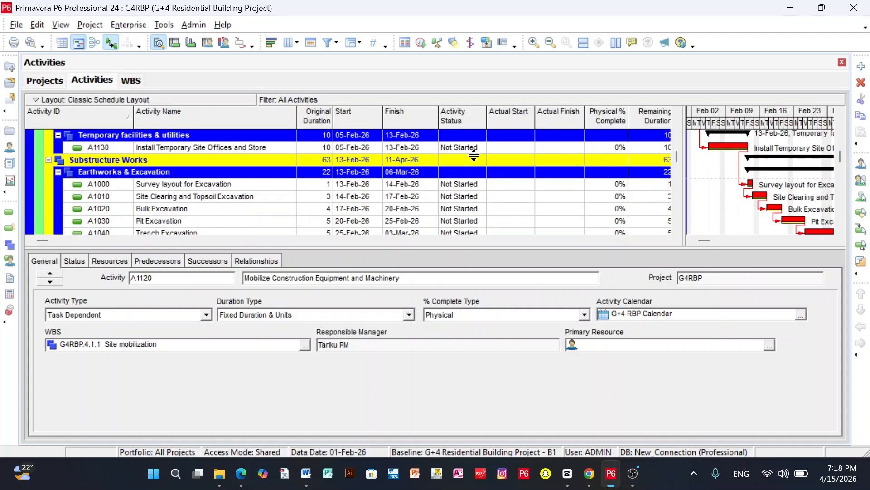
{"action": "scroll", "coordinate": [474, 164], "scroll_direction": "down", "scroll_amount": 3}
{"action": "scroll", "coordinate": [326, 166], "scroll_direction": "up", "scroll_amount": 2}
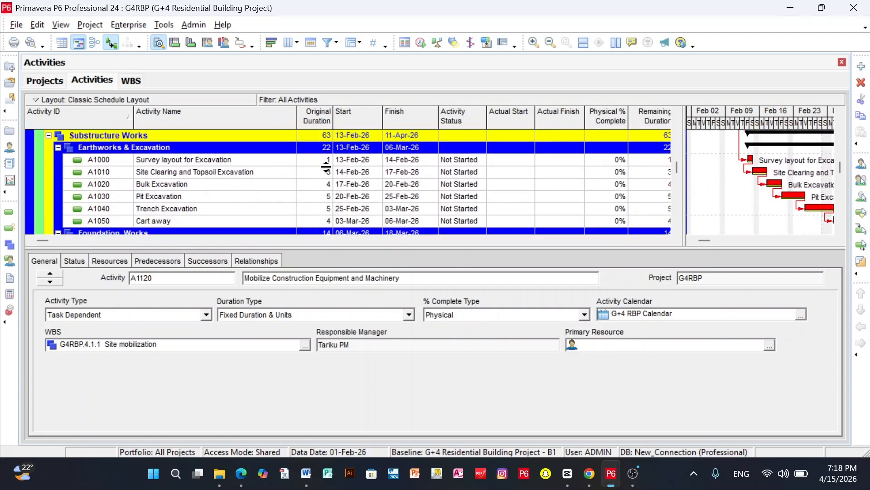
{"action": "scroll", "coordinate": [243, 189], "scroll_direction": "up", "scroll_amount": 2}
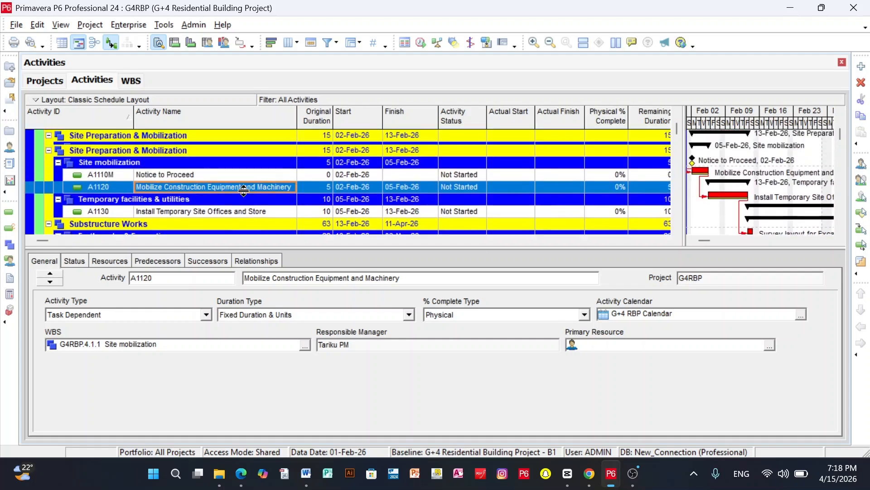
{"action": "scroll", "coordinate": [188, 163], "scroll_direction": "down", "scroll_amount": 2}
{"action": "scroll", "coordinate": [196, 172], "scroll_direction": "up", "scroll_amount": 2}
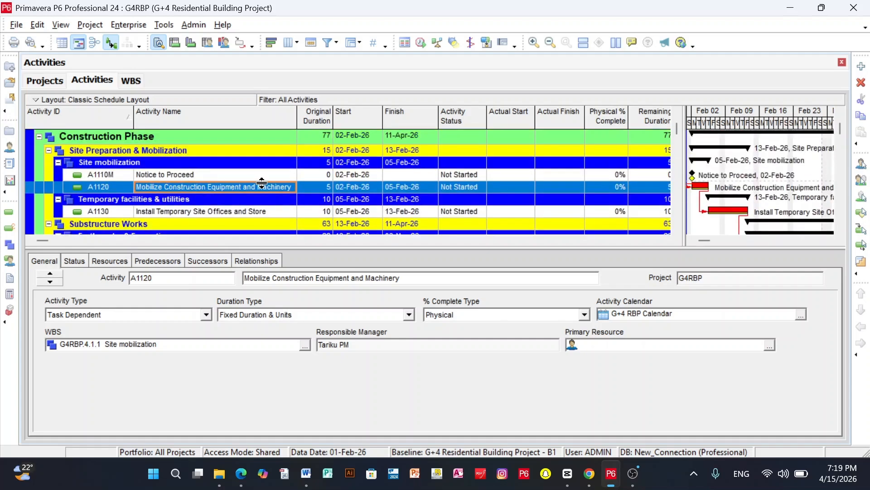
{"action": "scroll", "coordinate": [243, 205], "scroll_direction": "down", "scroll_amount": 2}
{"action": "scroll", "coordinate": [243, 204], "scroll_direction": "down", "scroll_amount": 3}
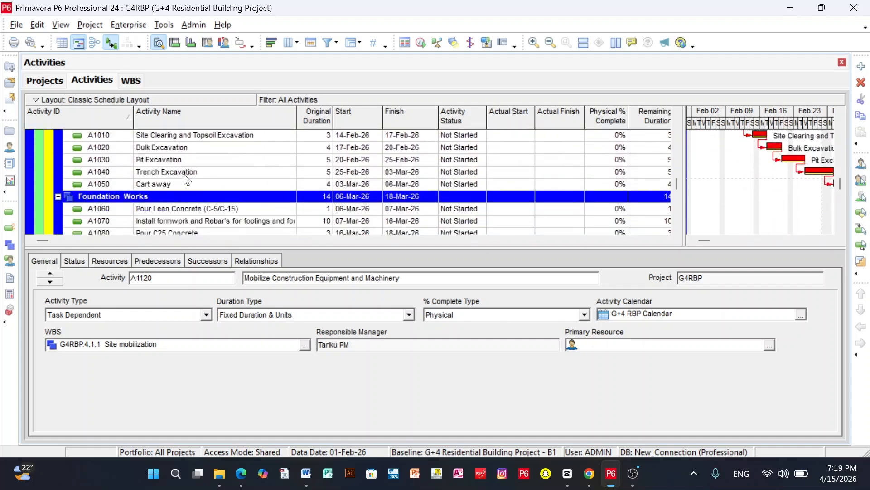
{"action": "left_click", "coordinate": [192, 173]}
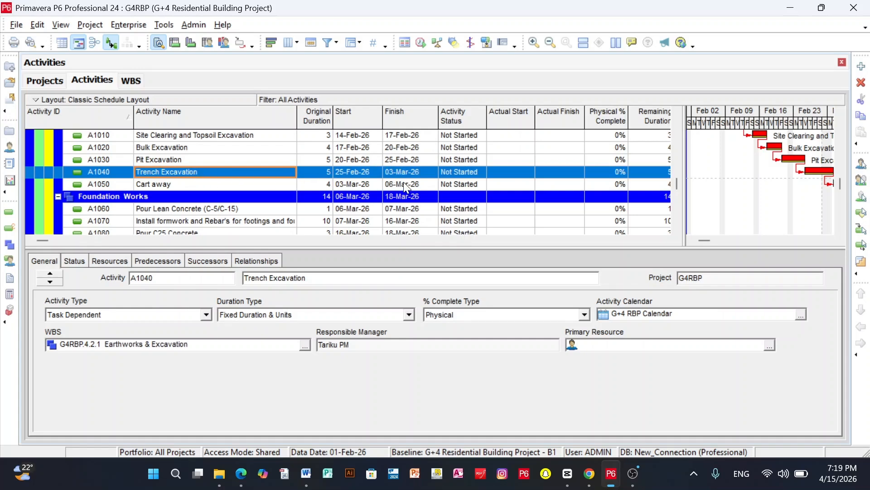
{"action": "scroll", "coordinate": [399, 184], "scroll_direction": "up", "scroll_amount": 5}
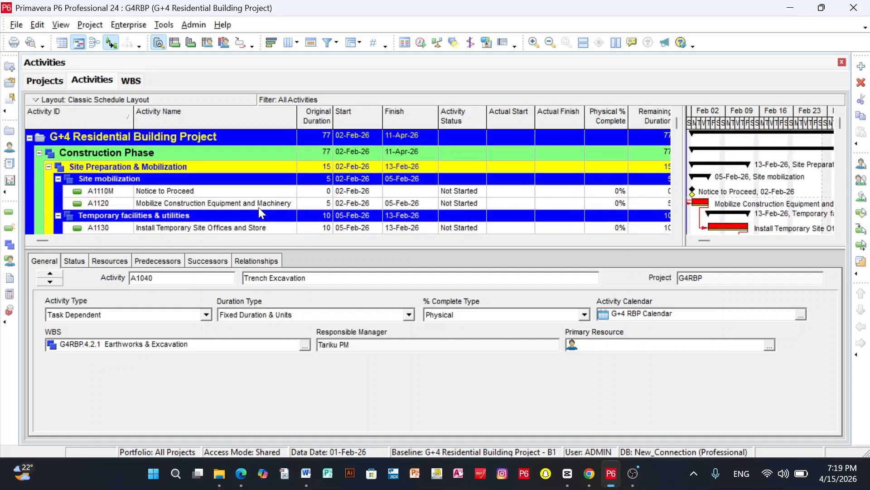
Mark the Notice to Proceed milestone as started on 02-Feb-26
{"action": "left_click", "coordinate": [178, 190]}
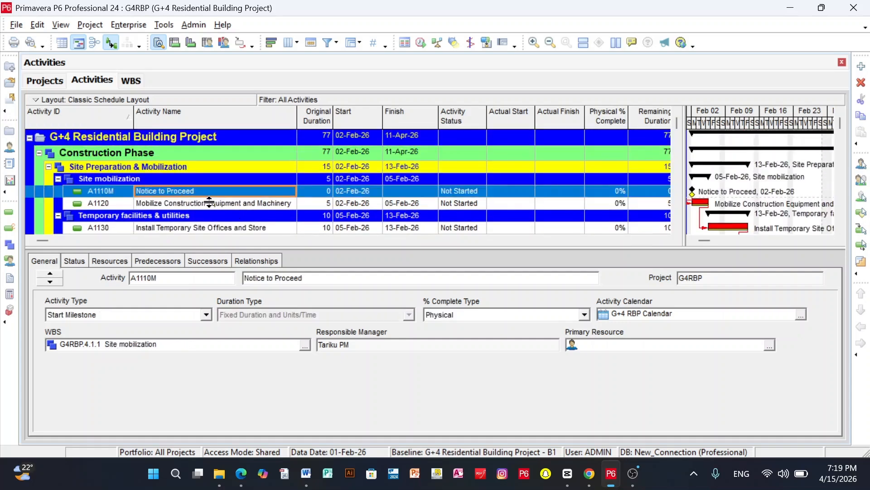
{"action": "left_click", "coordinate": [72, 259]}
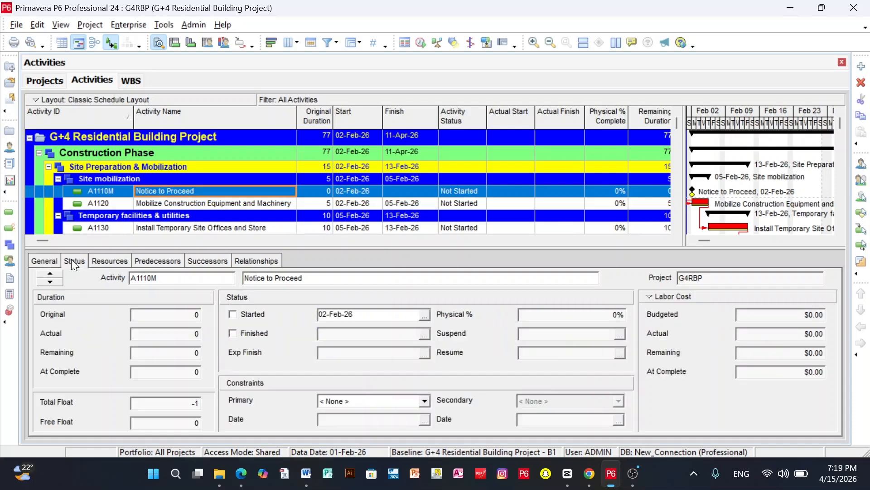
{"action": "left_click", "coordinate": [232, 314]}
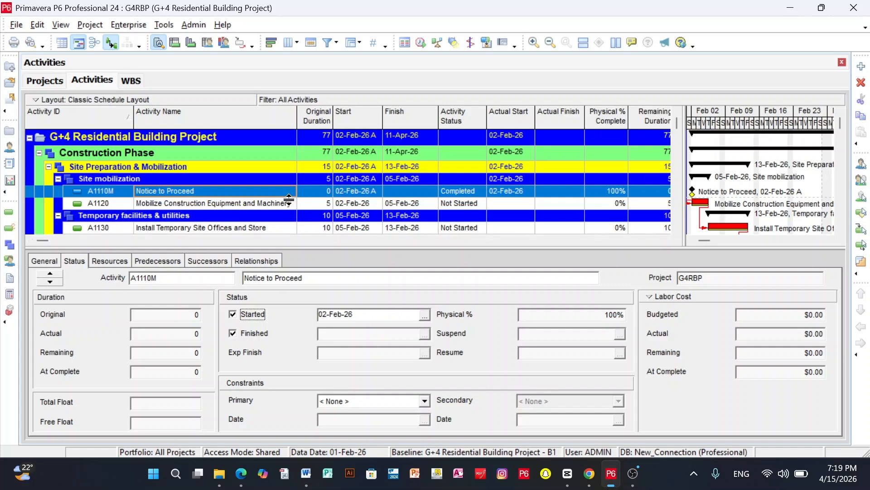
Mark Mobilize Construction Equipment and Machinery as started on 02-Feb-26 and finished on 05-Feb-26
{"action": "left_click", "coordinate": [45, 261]}
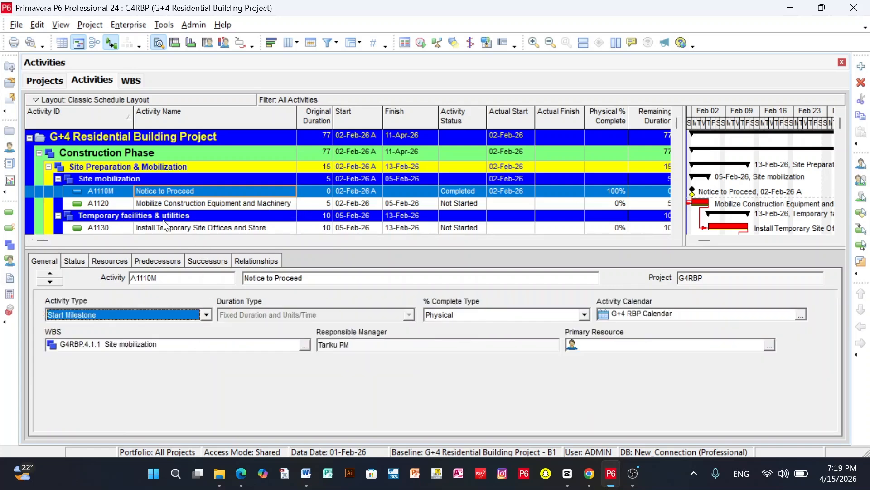
{"action": "left_click", "coordinate": [187, 204]}
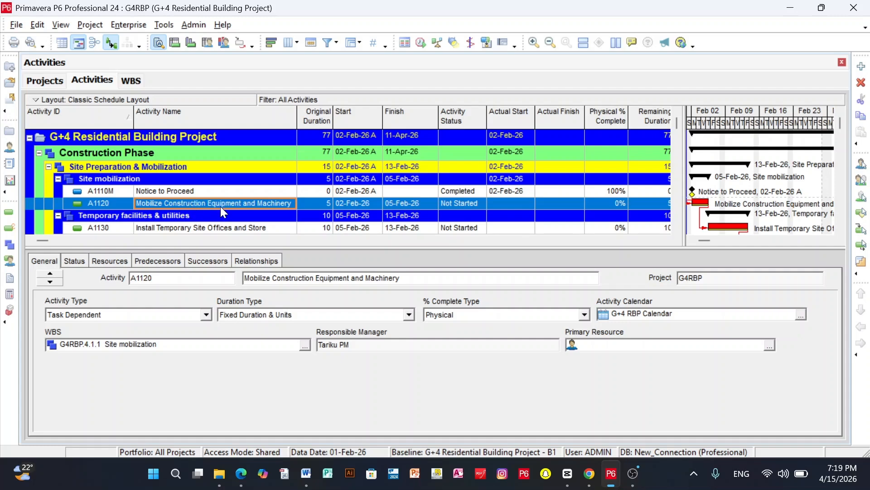
{"action": "left_click", "coordinate": [72, 261]}
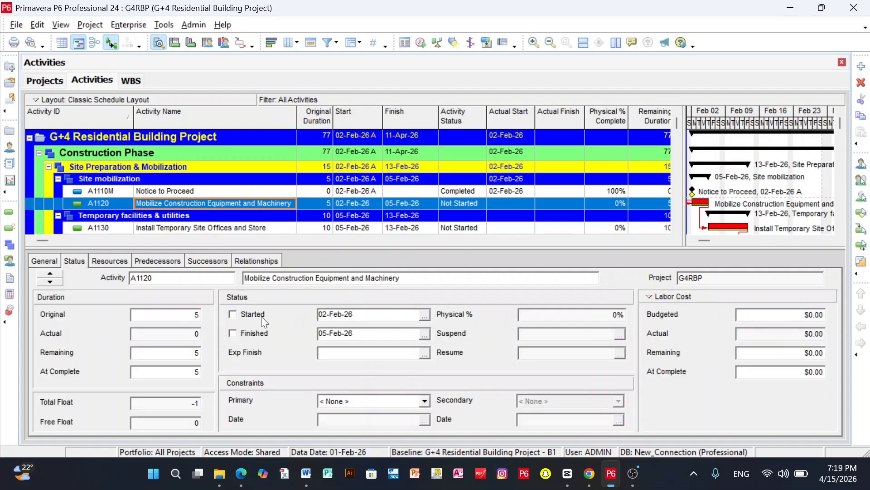
{"action": "left_click", "coordinate": [232, 314]}
{"action": "left_click", "coordinate": [233, 334]}
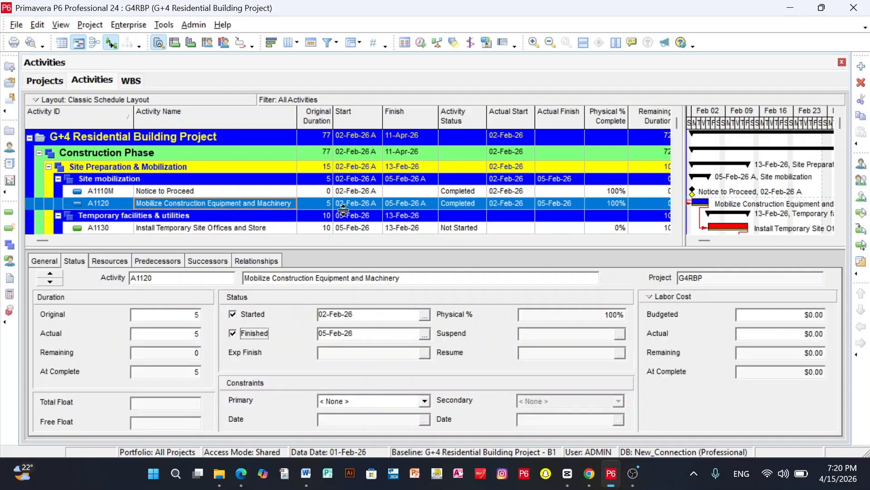
Enlarge the Gantt chart area and stretch its timescale to show individual weekdays
{"action": "scroll", "coordinate": [360, 202], "scroll_direction": "down", "scroll_amount": 1}
{"action": "left_click_drag", "start_coordinate": [681, 118], "coordinate": [630, 122]}
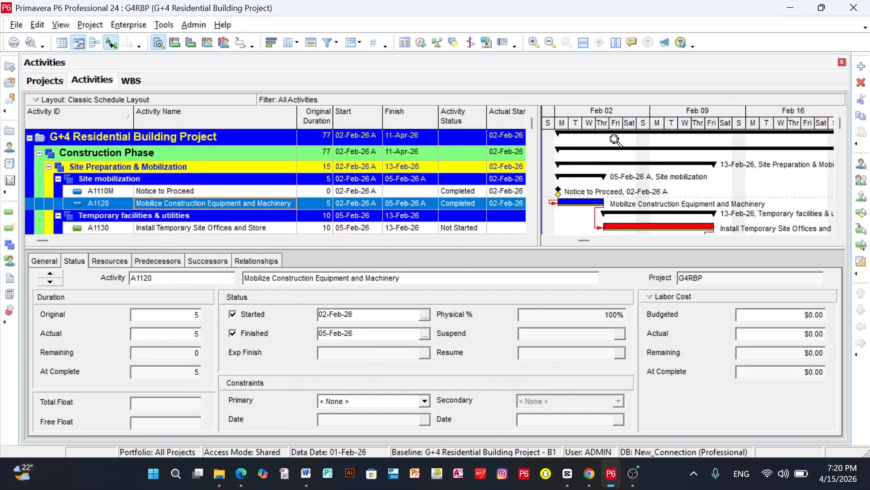
{"action": "scroll", "coordinate": [492, 163], "scroll_direction": "down", "scroll_amount": 2}
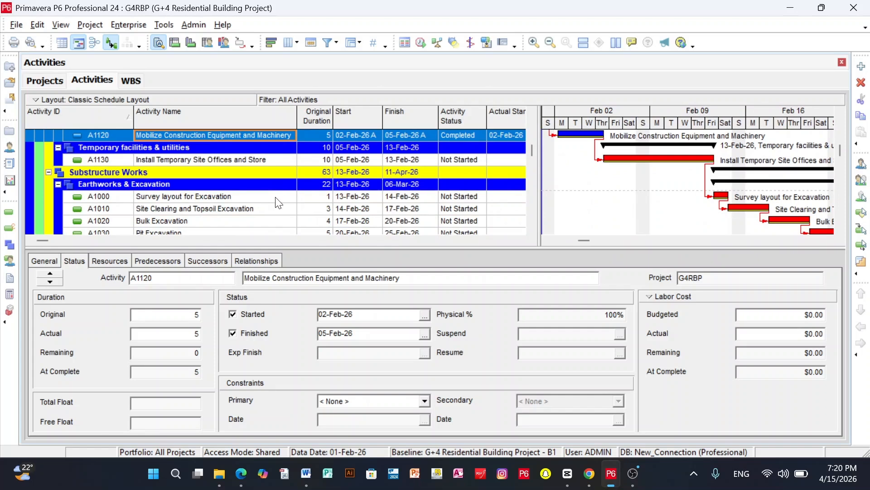
Mark Install Temporary Site Offices and Store as started on 05-Feb-26 and finished on 13-Feb-26
{"action": "scroll", "coordinate": [233, 190], "scroll_direction": "up", "scroll_amount": 1}
{"action": "left_click", "coordinate": [195, 183]}
{"action": "scroll", "coordinate": [223, 191], "scroll_direction": "down", "scroll_amount": 1}
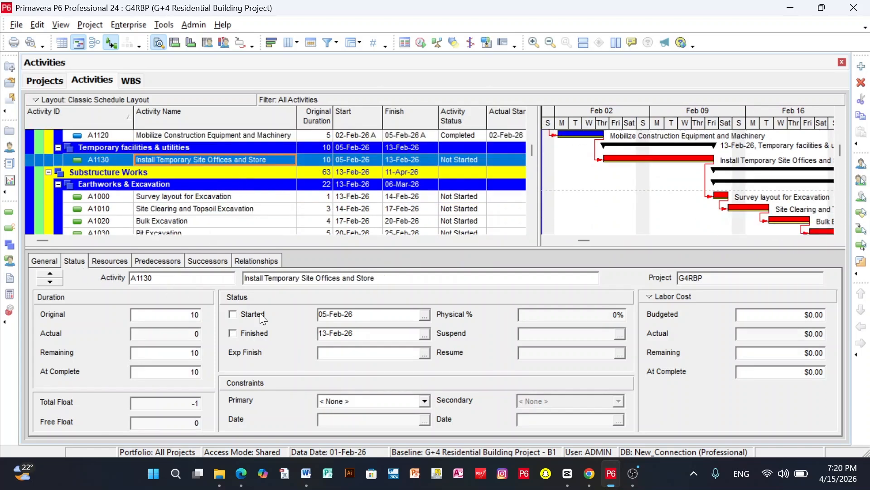
{"action": "left_click", "coordinate": [233, 313]}
{"action": "left_click", "coordinate": [233, 334]}
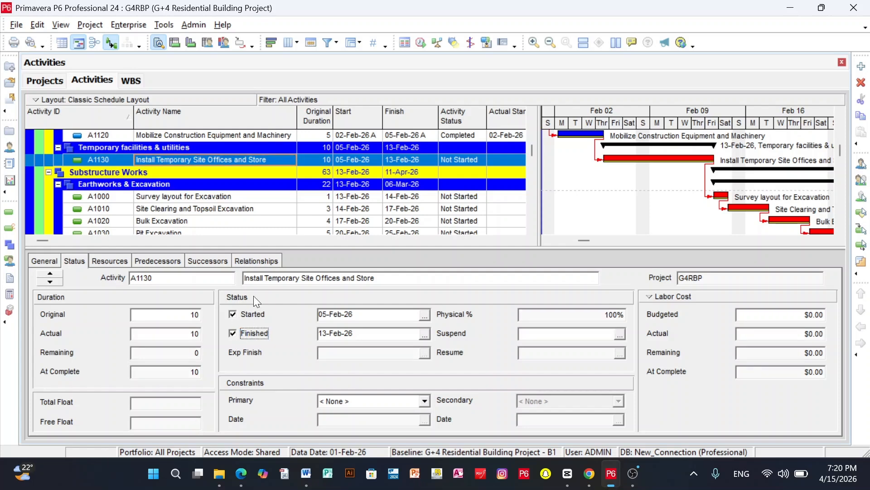
Mark Survey layout for Excavation as started 13-Feb-26 and finished 14-Feb-26, and Site Clearing and Topsoil Excavation as started 14-Feb-26 and finished 17-Feb-26
{"action": "left_click", "coordinate": [185, 196]}
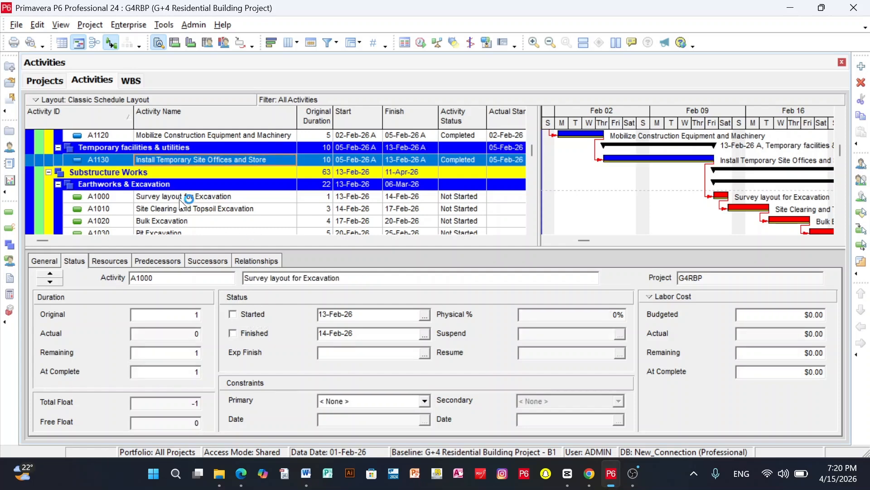
{"action": "left_click", "coordinate": [233, 314]}
{"action": "left_click", "coordinate": [233, 333]}
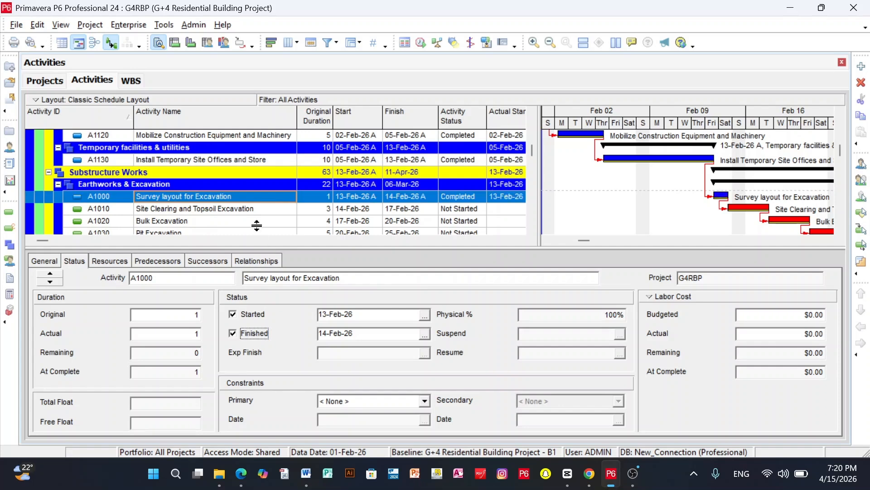
{"action": "left_click", "coordinate": [185, 210]}
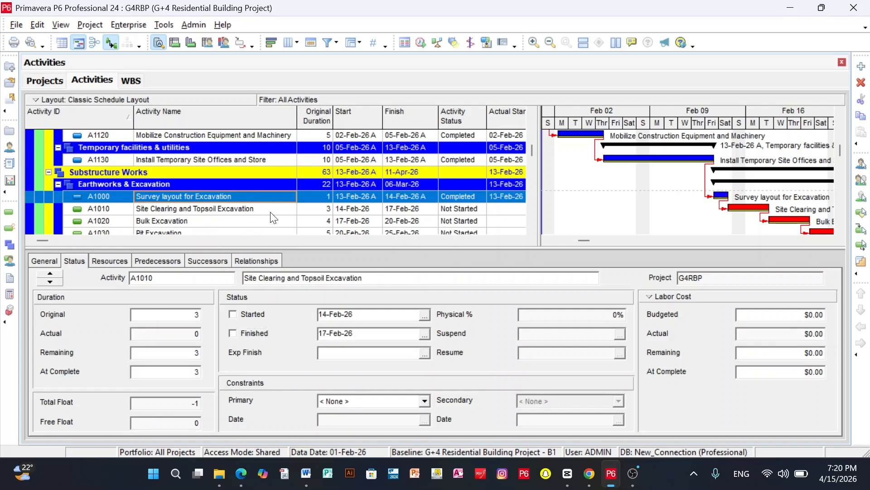
{"action": "left_click", "coordinate": [233, 334]}
Mark Bulk Excavation as started 17-Feb-26 and finished 20-Feb-26, and Pit Excavation as started 20-Feb-26 and finished 25-Feb-26
{"action": "scroll", "coordinate": [281, 202], "scroll_direction": "down", "scroll_amount": 2}
{"action": "left_click", "coordinate": [176, 161]}
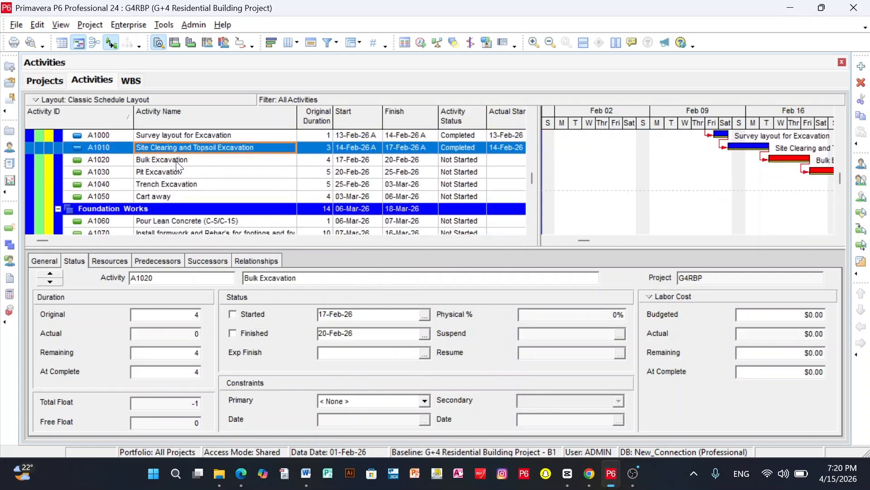
{"action": "left_click", "coordinate": [233, 315]}
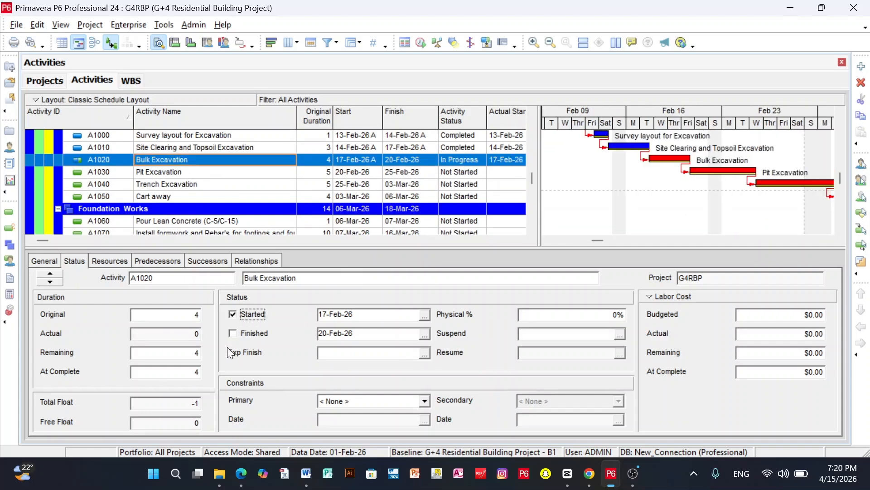
{"action": "left_click", "coordinate": [233, 333]}
{"action": "left_click", "coordinate": [179, 171]}
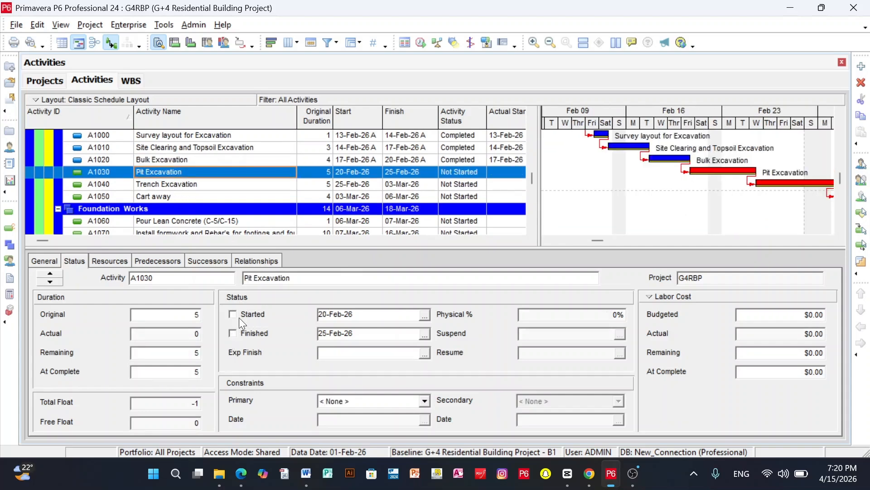
{"action": "left_click", "coordinate": [233, 333]}
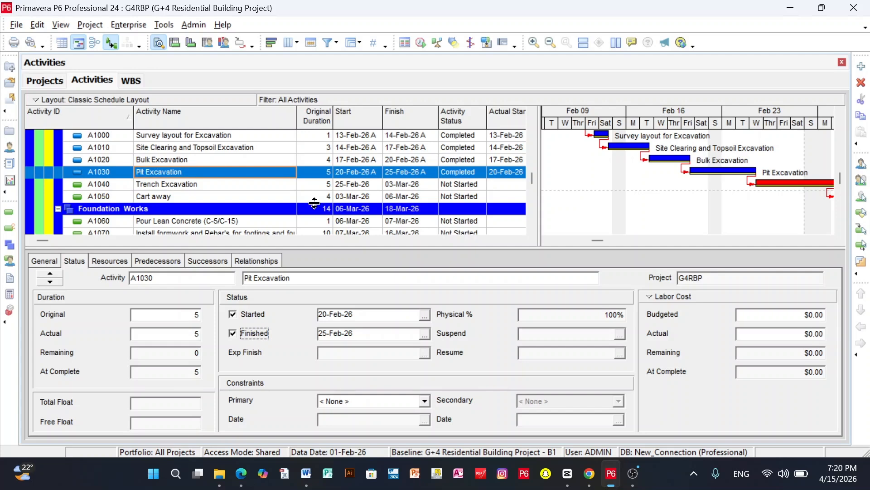
Mark Trench Excavation as started on 28-Feb-26, leaving it unfinished
{"action": "left_click", "coordinate": [277, 184]}
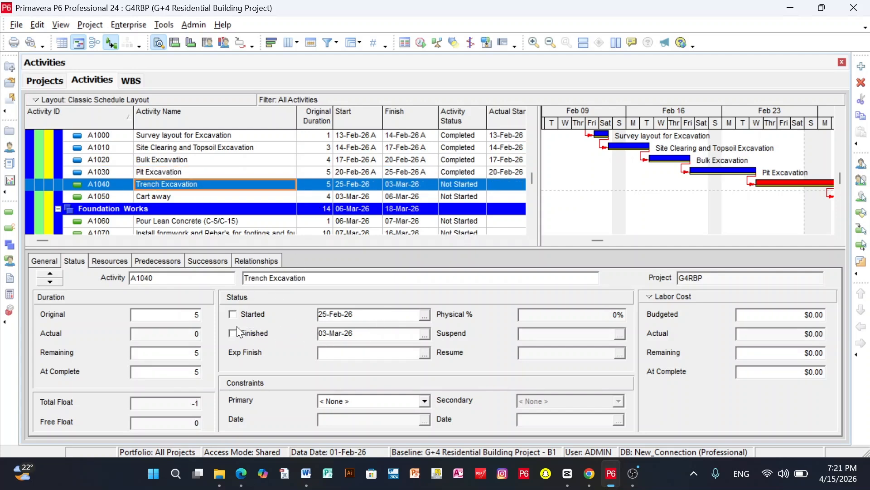
{"action": "left_click", "coordinate": [233, 314]}
{"action": "left_click", "coordinate": [383, 285]}
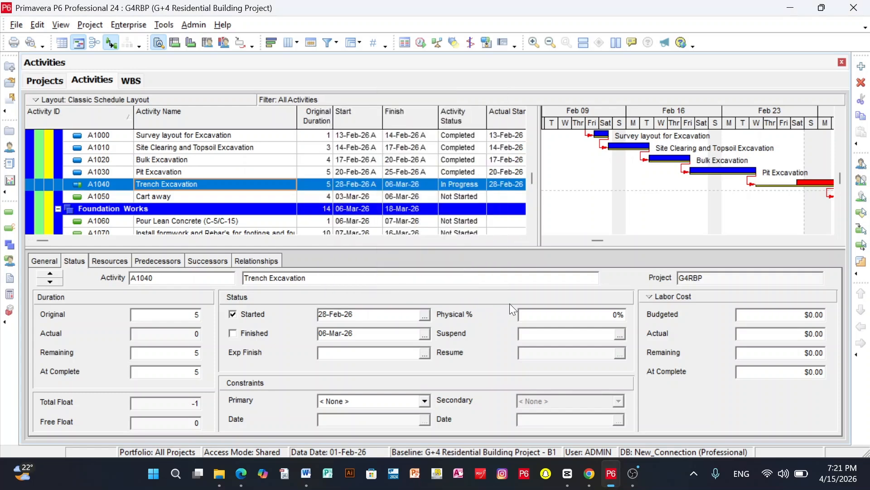
Set Trench Excavation's physical percent complete to 10% and keep its remaining duration at 5 days
{"action": "left_click_drag", "start_coordinate": [538, 135], "coordinate": [690, 130]}
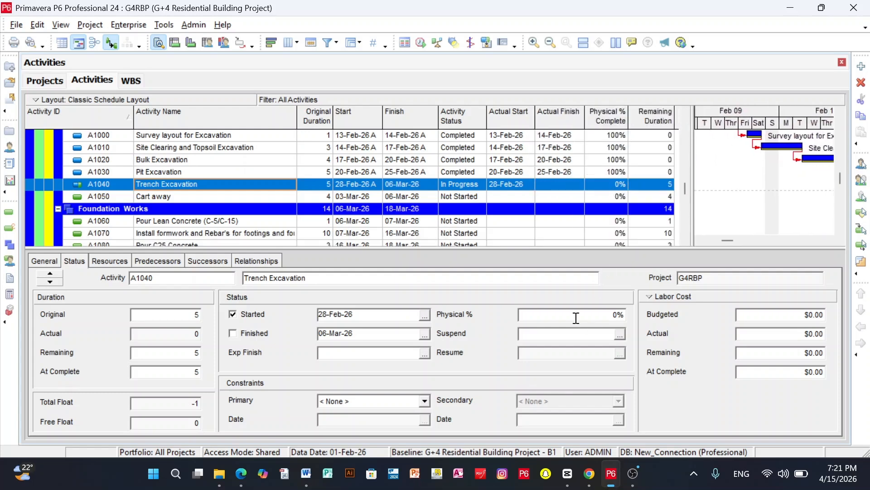
{"action": "left_click", "coordinate": [525, 314]}
{"action": "type", "text": "1"}
{"action": "left_click", "coordinate": [538, 333]}
{"action": "left_click_drag", "start_coordinate": [653, 184], "coordinate": [630, 184]}
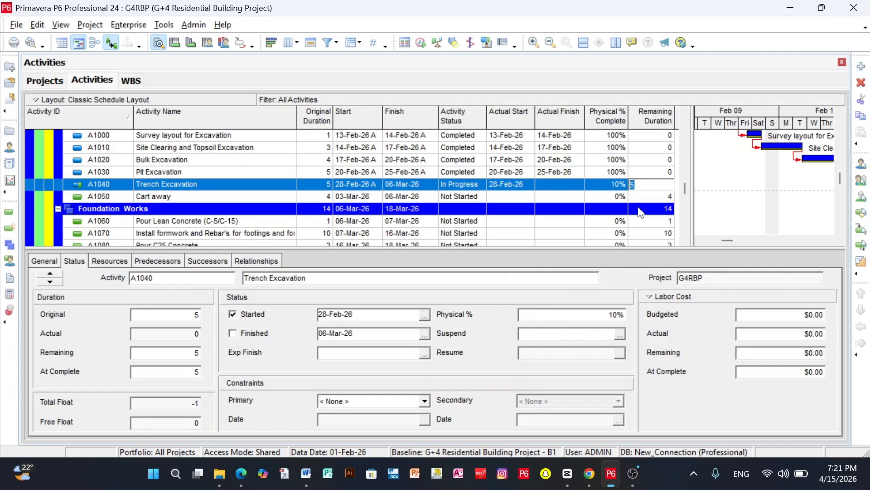
{"action": "left_click", "coordinate": [640, 187]}
{"action": "left_click", "coordinate": [594, 184]}
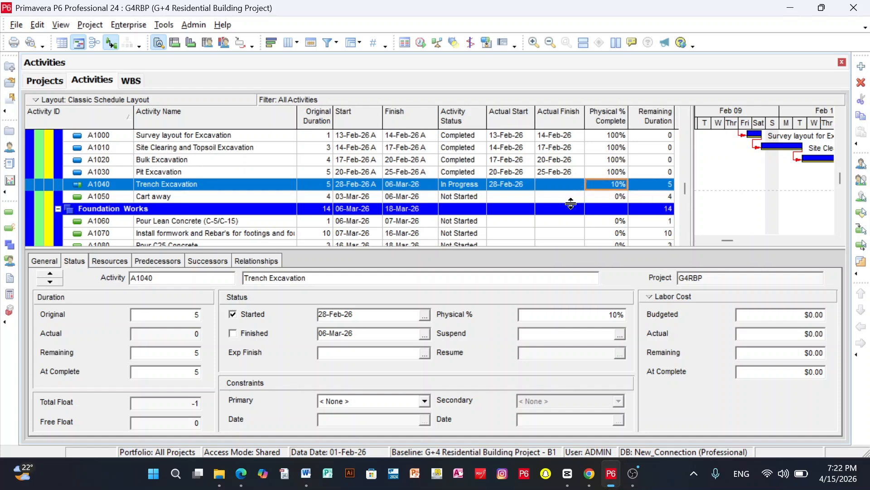
Reschedule the project with the data date set to 01-Mar-26
{"action": "scroll", "coordinate": [451, 202], "scroll_direction": "up", "scroll_amount": 1}
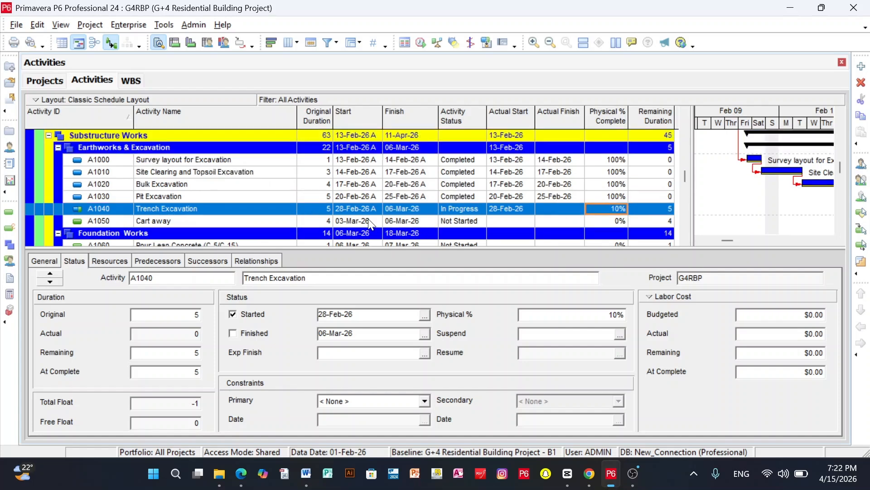
{"action": "left_click_drag", "start_coordinate": [691, 121], "coordinate": [514, 120]}
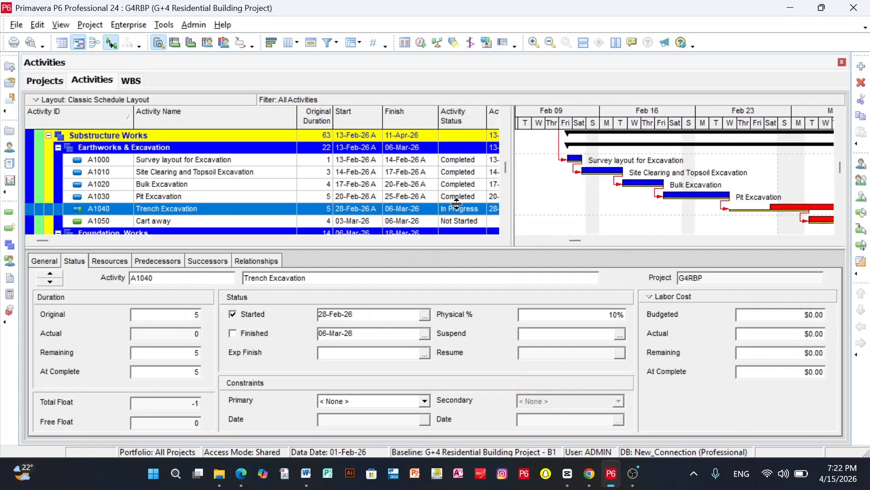
{"action": "left_click_drag", "start_coordinate": [513, 119], "coordinate": [590, 107]}
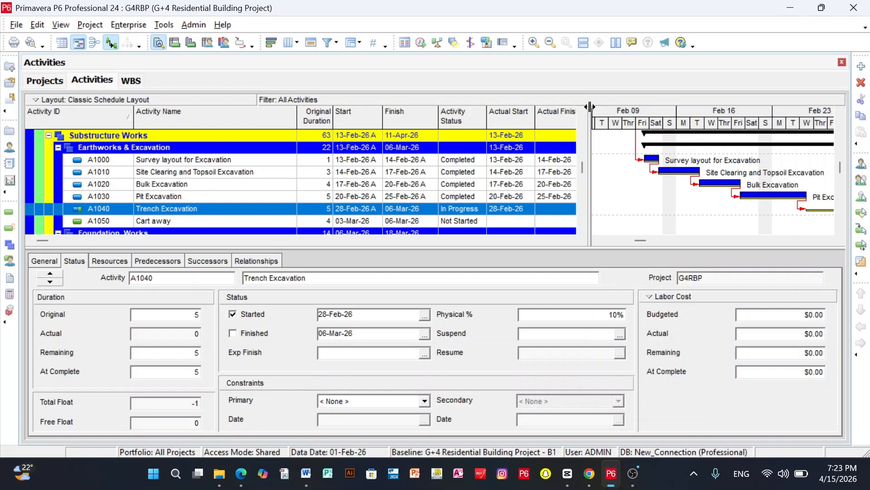
{"action": "left_click", "coordinate": [421, 43]}
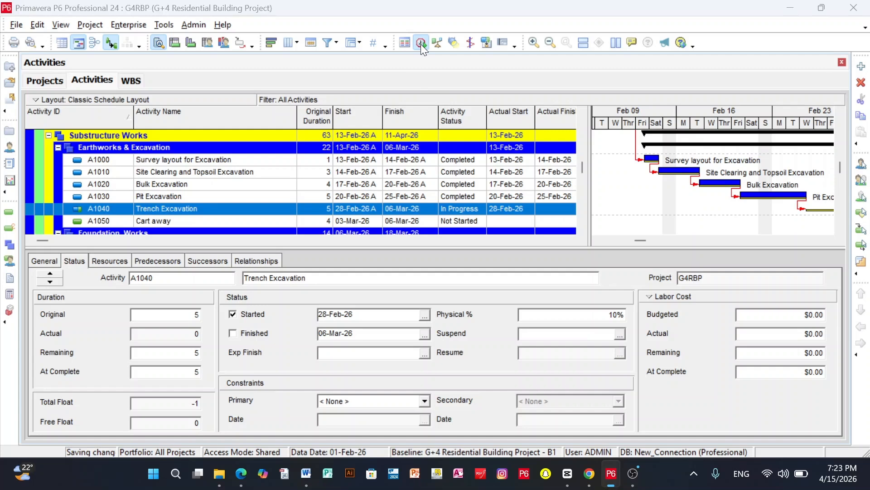
{"action": "left_click", "coordinate": [319, 222]}
{"action": "left_click", "coordinate": [525, 222]}
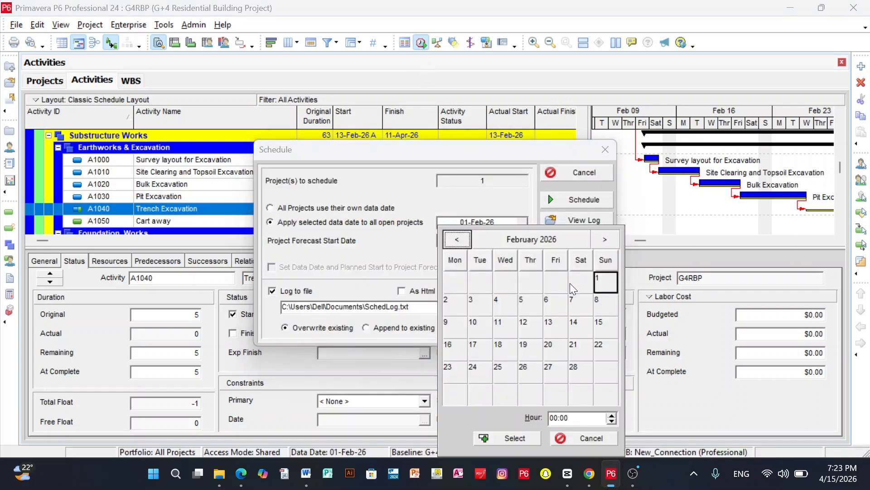
{"action": "left_click", "coordinate": [604, 240]}
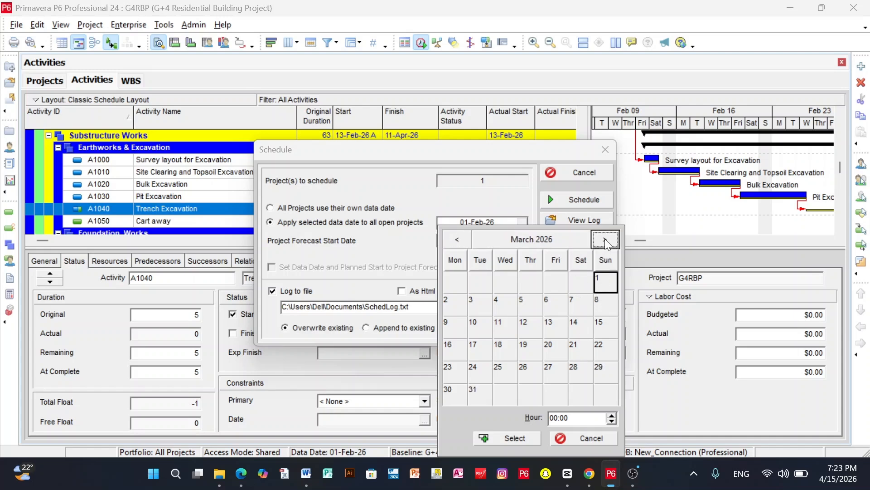
{"action": "left_click", "coordinate": [498, 438]}
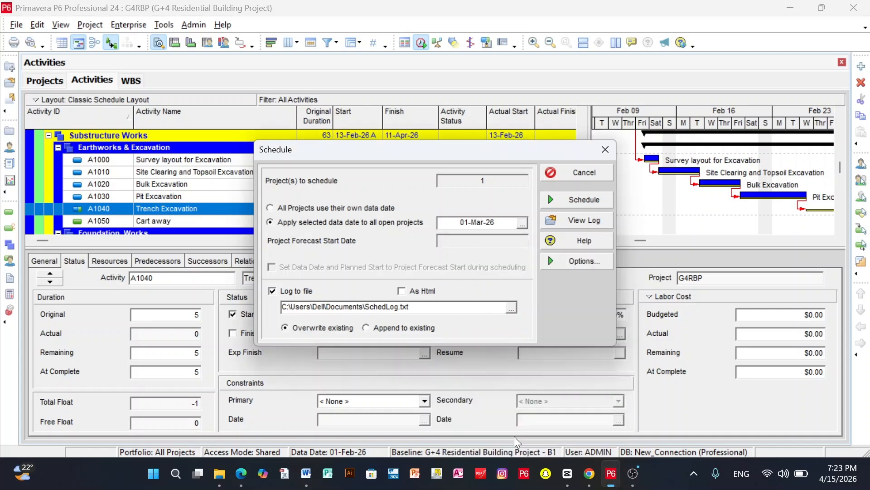
{"action": "left_click", "coordinate": [574, 201]}
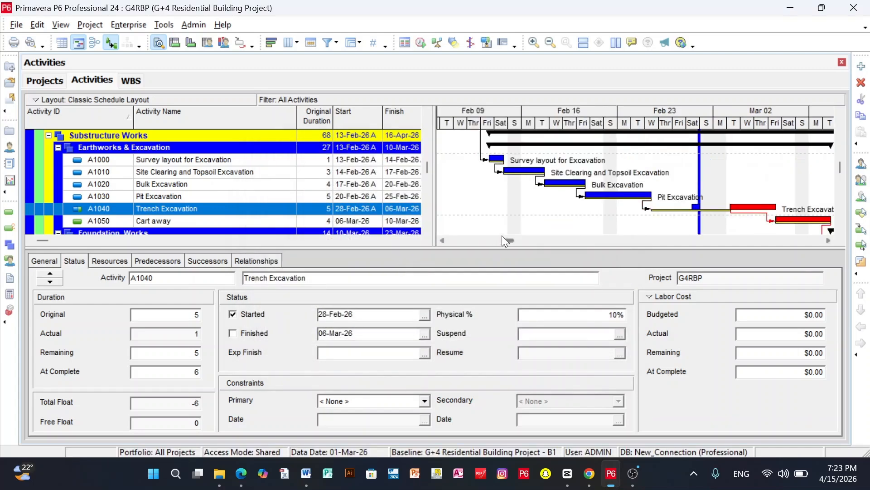
Examine the rescheduled Trench Excavation and its following activities against the baseline bars, the data date line and the progress columns
{"action": "scroll", "coordinate": [575, 202], "scroll_direction": "up", "scroll_amount": 5}
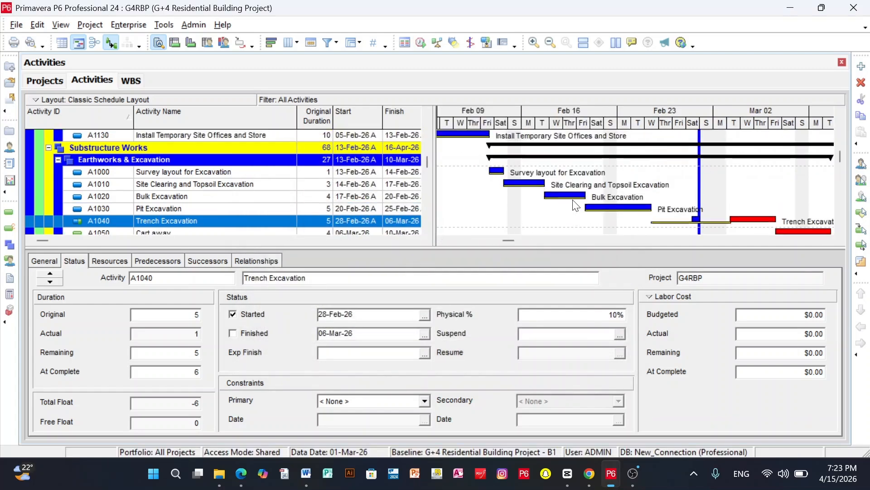
{"action": "left_click_drag", "start_coordinate": [505, 242], "coordinate": [504, 243]}
{"action": "scroll", "coordinate": [536, 189], "scroll_direction": "down", "scroll_amount": 3}
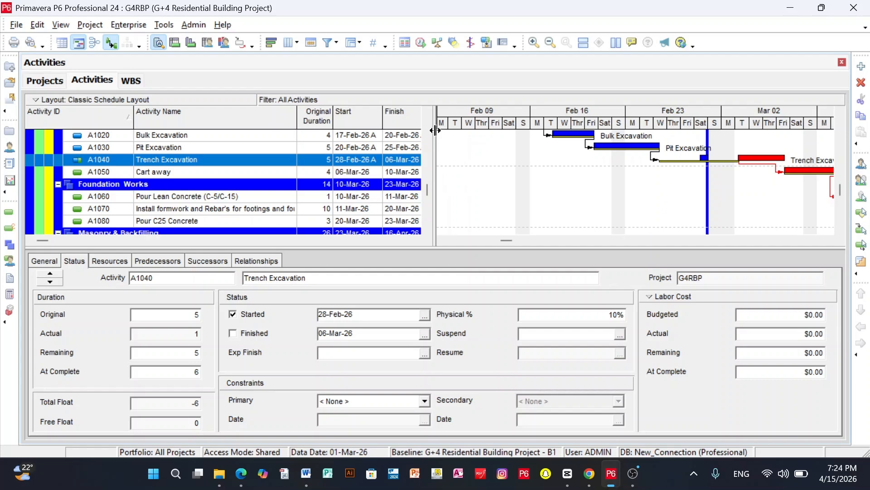
{"action": "left_click_drag", "start_coordinate": [434, 132], "coordinate": [533, 130]}
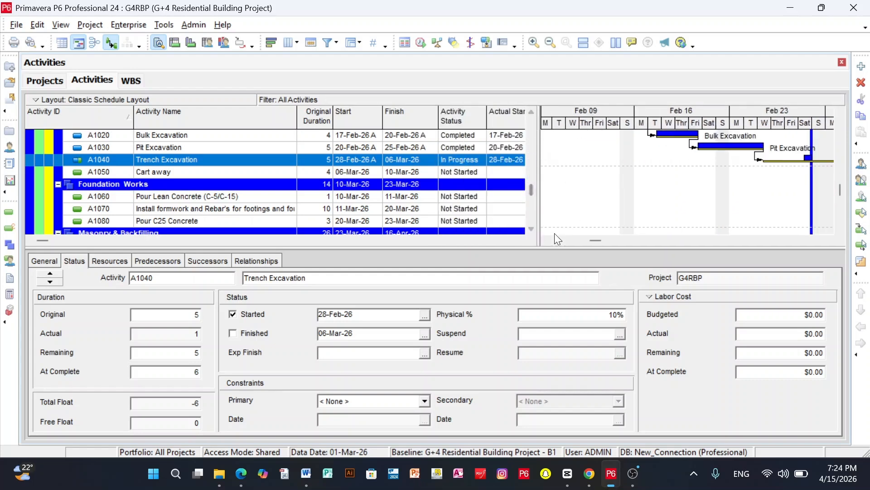
{"action": "left_click_drag", "start_coordinate": [596, 241], "coordinate": [624, 241]}
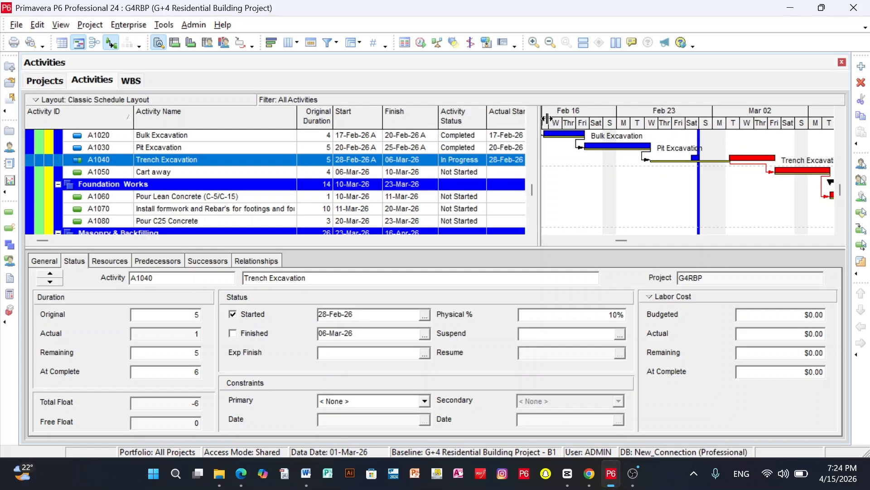
{"action": "left_click_drag", "start_coordinate": [539, 131], "coordinate": [614, 121]}
{"action": "scroll", "coordinate": [421, 120], "scroll_direction": "right", "scroll_amount": 3}
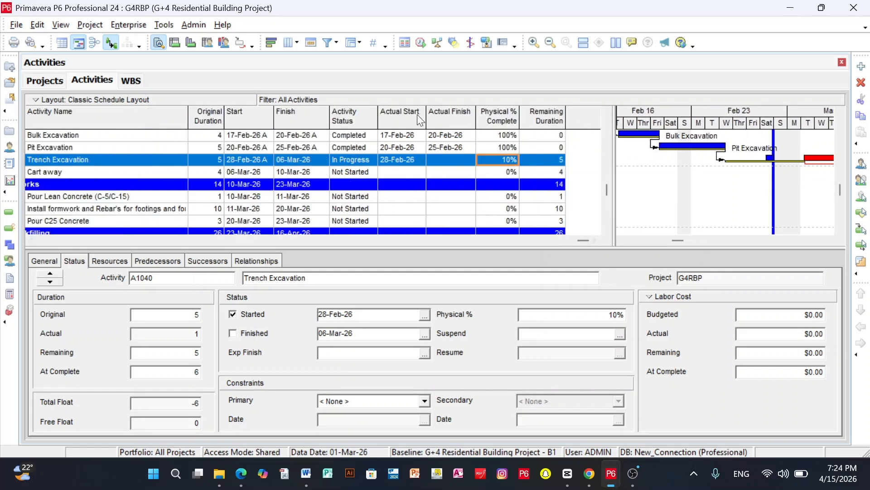
Add BL Project Duration and Variance - BL Project Duration columns after Original Duration, and Total Float after Remaining Duration
{"action": "right_click", "coordinate": [361, 120]}
{"action": "left_click", "coordinate": [388, 335]}
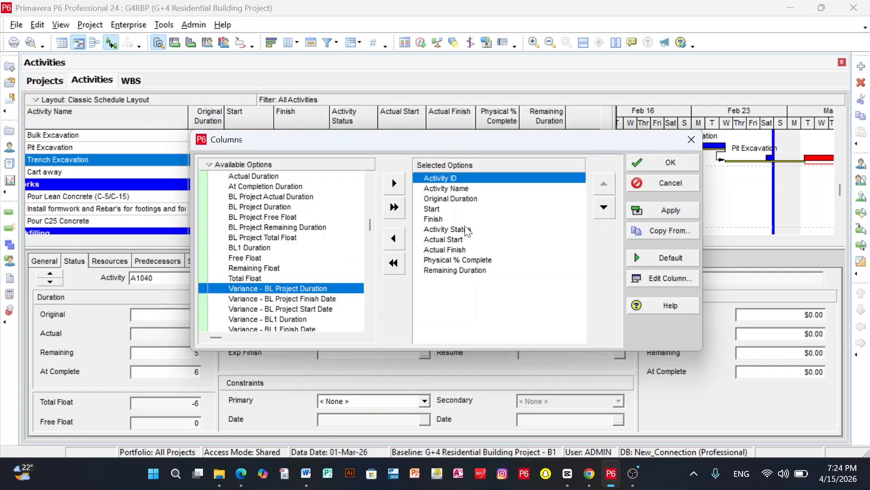
{"action": "left_click", "coordinate": [448, 199]}
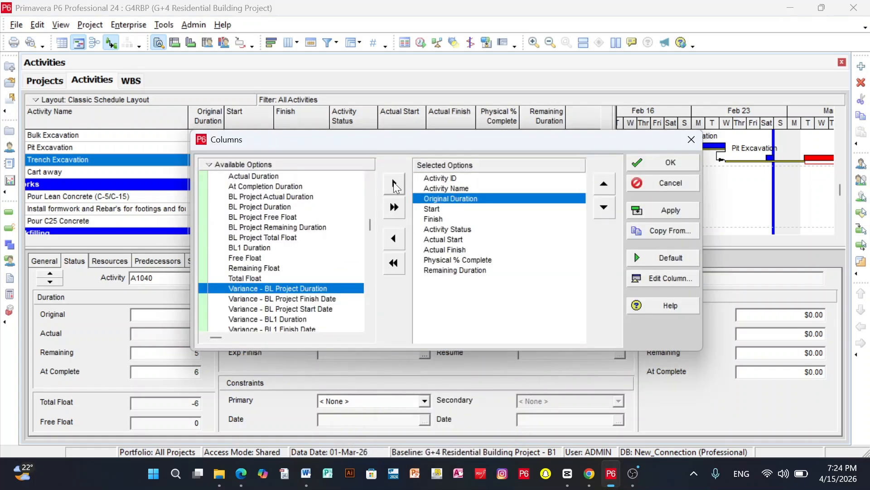
{"action": "left_click", "coordinate": [393, 183]}
{"action": "left_click", "coordinate": [317, 209]}
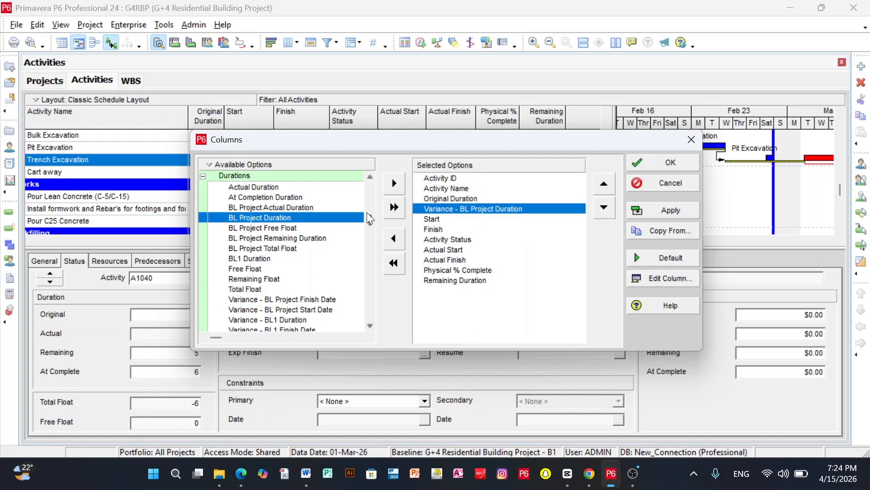
{"action": "left_click", "coordinate": [394, 184]}
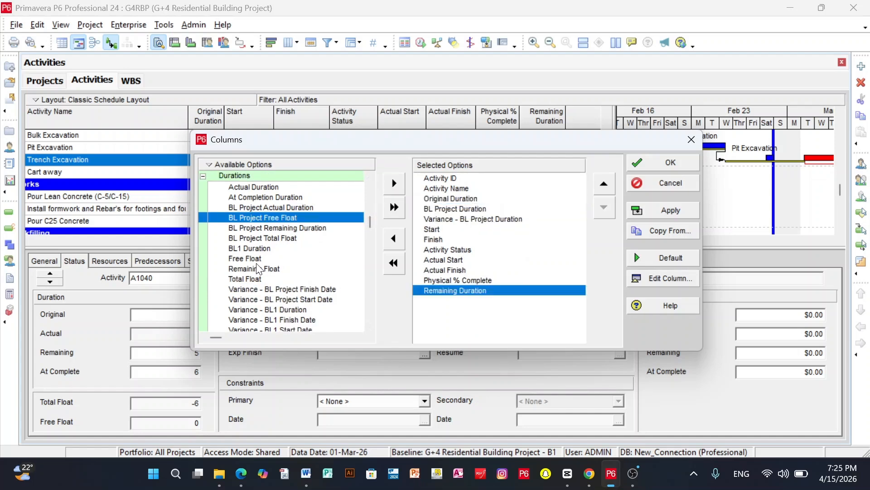
{"action": "left_click", "coordinate": [257, 280]}
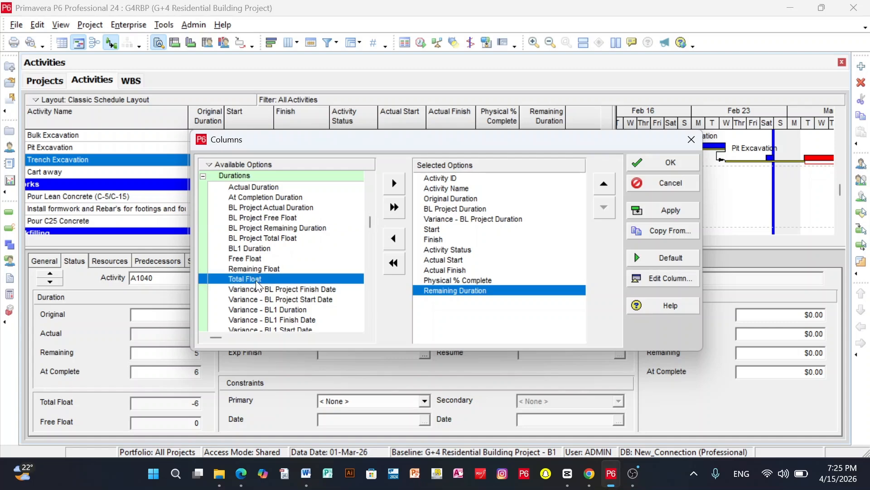
{"action": "left_click", "coordinate": [394, 183]}
{"action": "left_click", "coordinate": [678, 211]}
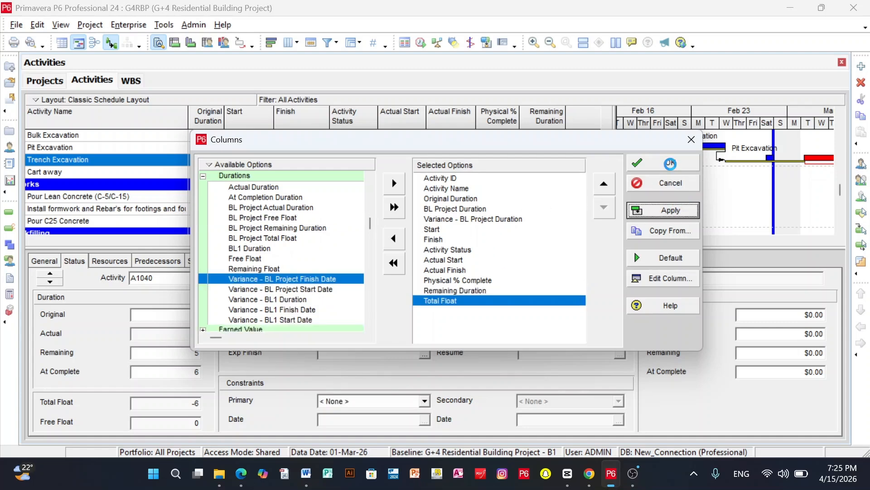
{"action": "left_click", "coordinate": [669, 162]}
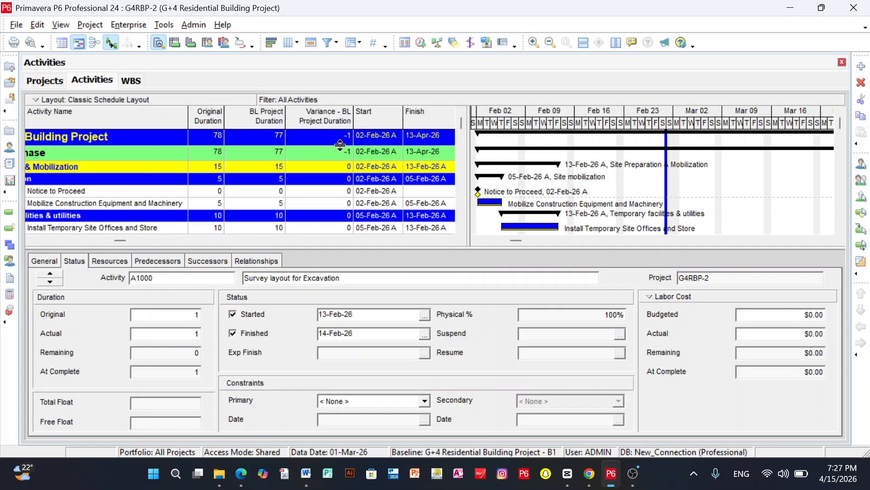
Examine the total float values and the excavation bars around the data date on a stretched weekday timescale
{"action": "left_click", "coordinate": [445, 239]}
{"action": "left_click", "coordinate": [446, 239]}
{"action": "left_click", "coordinate": [445, 239]}
{"action": "left_click", "coordinate": [445, 239]}
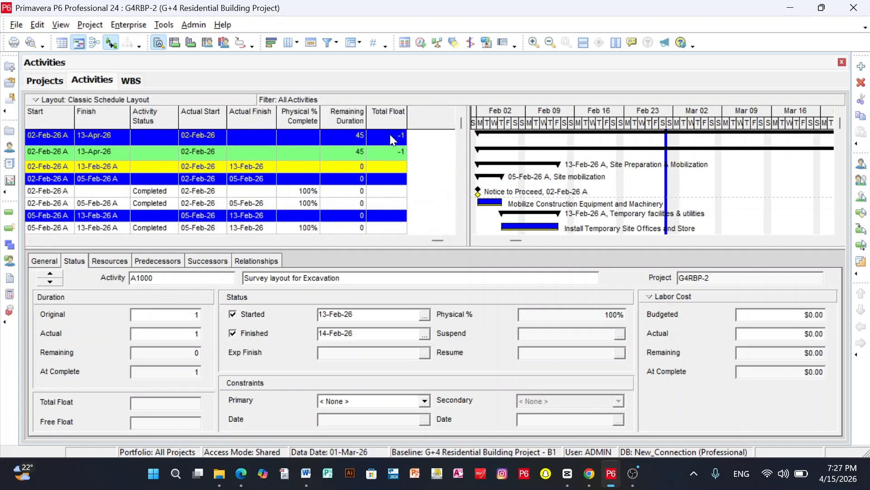
{"action": "left_click_drag", "start_coordinate": [469, 122], "coordinate": [419, 123]}
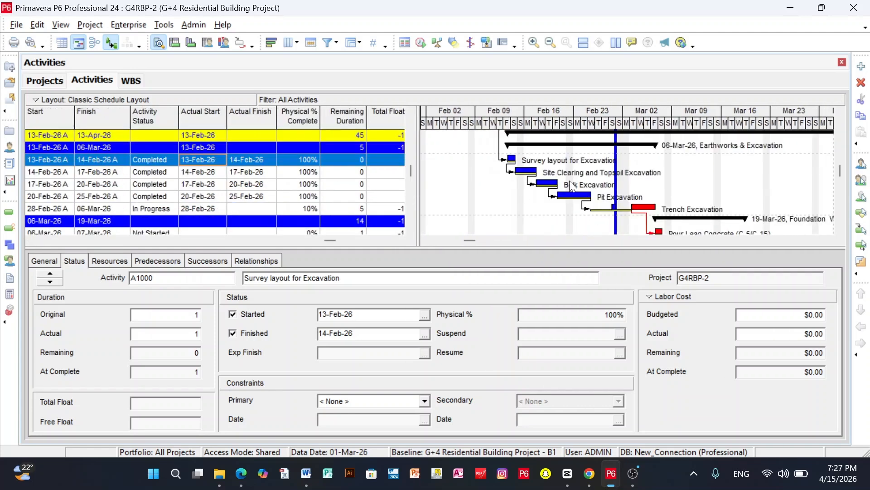
{"action": "left_click_drag", "start_coordinate": [471, 240], "coordinate": [513, 241]}
{"action": "scroll", "coordinate": [566, 189], "scroll_direction": "up", "scroll_amount": 2}
{"action": "scroll", "coordinate": [568, 186], "scroll_direction": "down", "scroll_amount": 3}
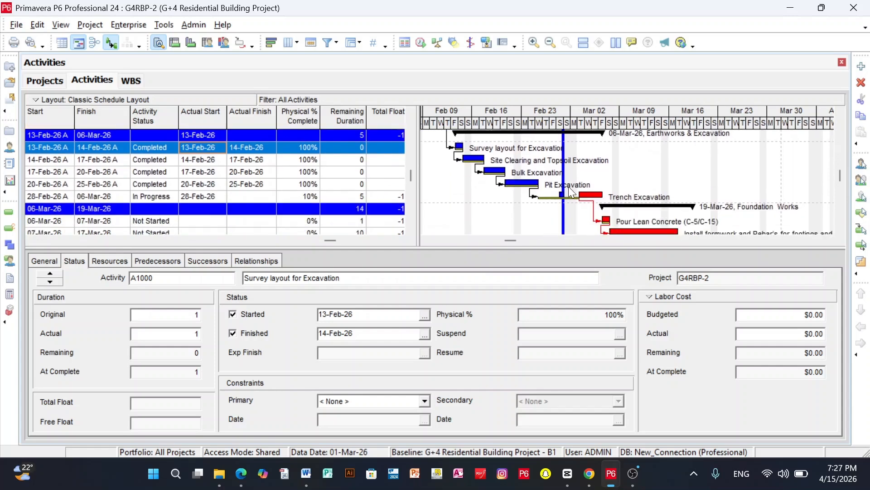
{"action": "left_click_drag", "start_coordinate": [590, 121], "coordinate": [492, 116]}
{"action": "left_click_drag", "start_coordinate": [554, 116], "coordinate": [630, 129]}
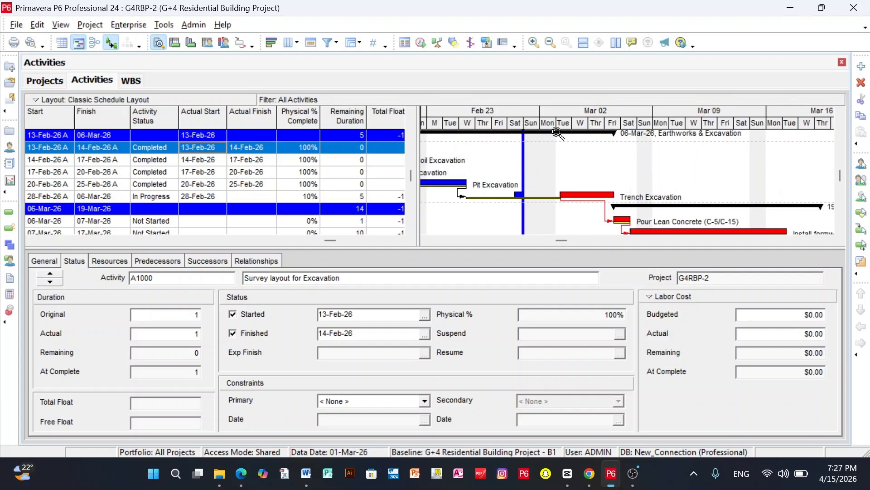
Check the nonwork days of March 2026 in the G+4 RBP Calendar and close it without changes
{"action": "left_click", "coordinate": [136, 25]}
{"action": "left_click", "coordinate": [156, 156]}
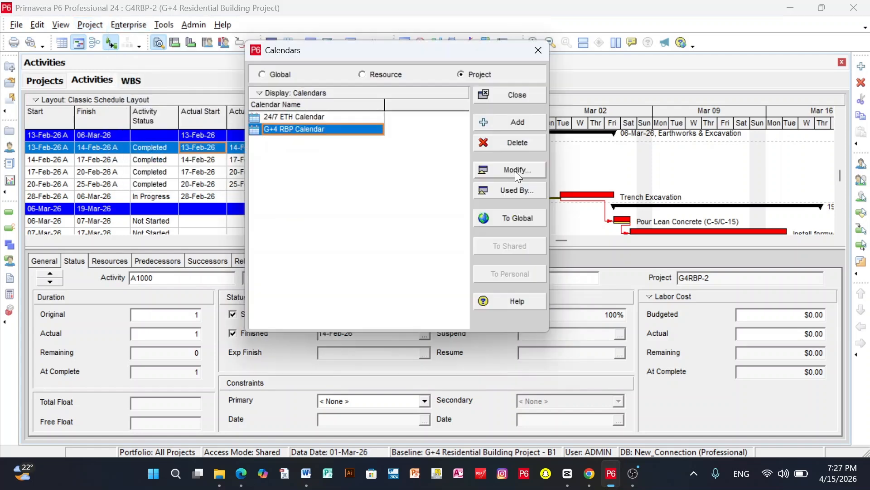
{"action": "left_click", "coordinate": [515, 171]}
{"action": "left_click", "coordinate": [269, 145]}
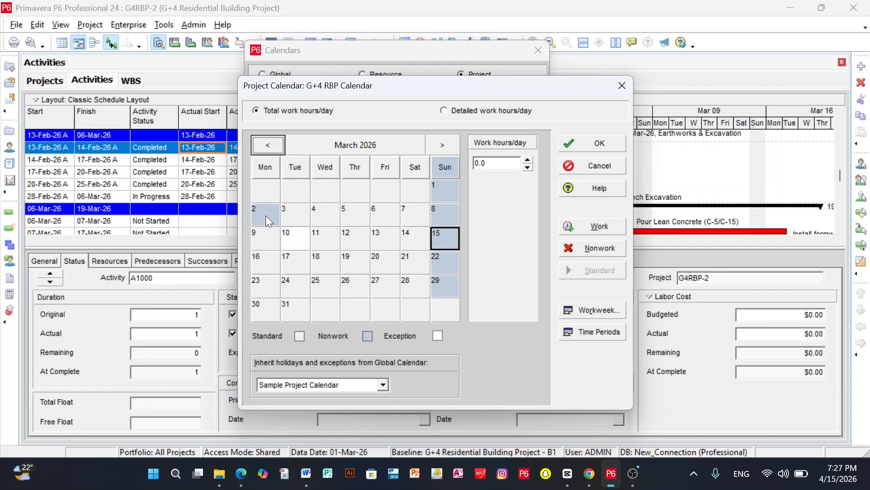
{"action": "left_click", "coordinate": [622, 87]}
{"action": "left_click", "coordinate": [536, 50]}
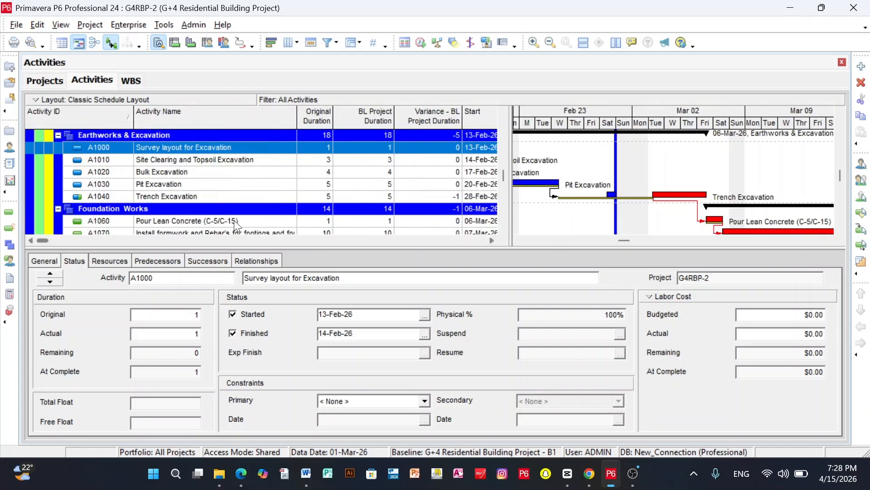
Compare the original and baseline durations and their variance across the project's work packages
{"action": "scroll", "coordinate": [325, 183], "scroll_direction": "down", "scroll_amount": 2}
{"action": "scroll", "coordinate": [325, 186], "scroll_direction": "up", "scroll_amount": 5}
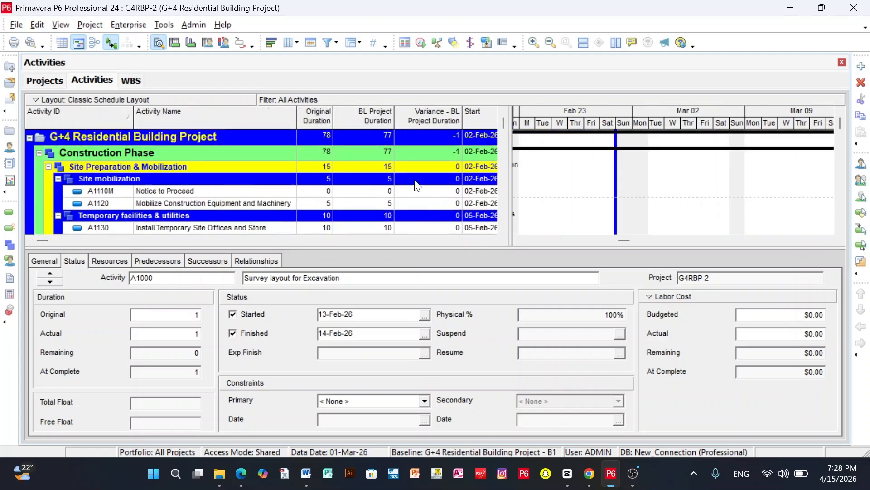
{"action": "scroll", "coordinate": [494, 153], "scroll_direction": "down", "scroll_amount": 5}
{"action": "left_click_drag", "start_coordinate": [627, 240], "coordinate": [650, 241]}
{"action": "scroll", "coordinate": [609, 209], "scroll_direction": "up", "scroll_amount": 1}
{"action": "scroll", "coordinate": [612, 212], "scroll_direction": "up", "scroll_amount": 3}
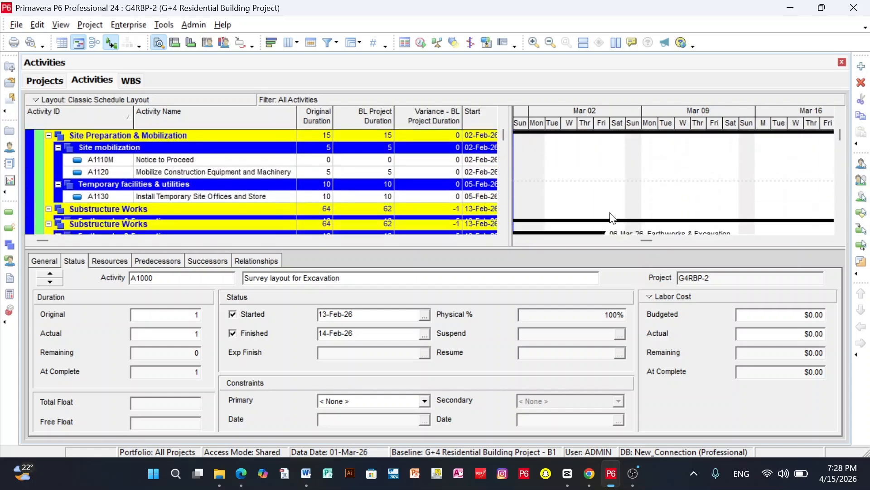
{"action": "scroll", "coordinate": [612, 213], "scroll_direction": "down", "scroll_amount": 1}
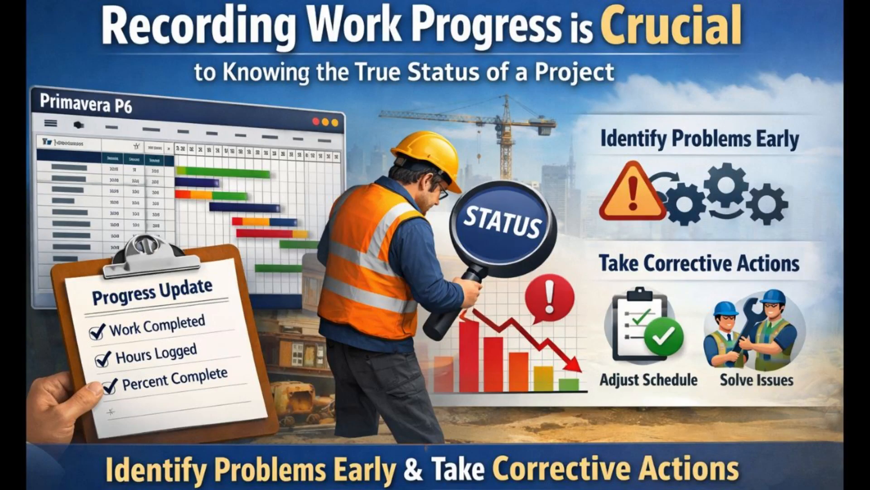